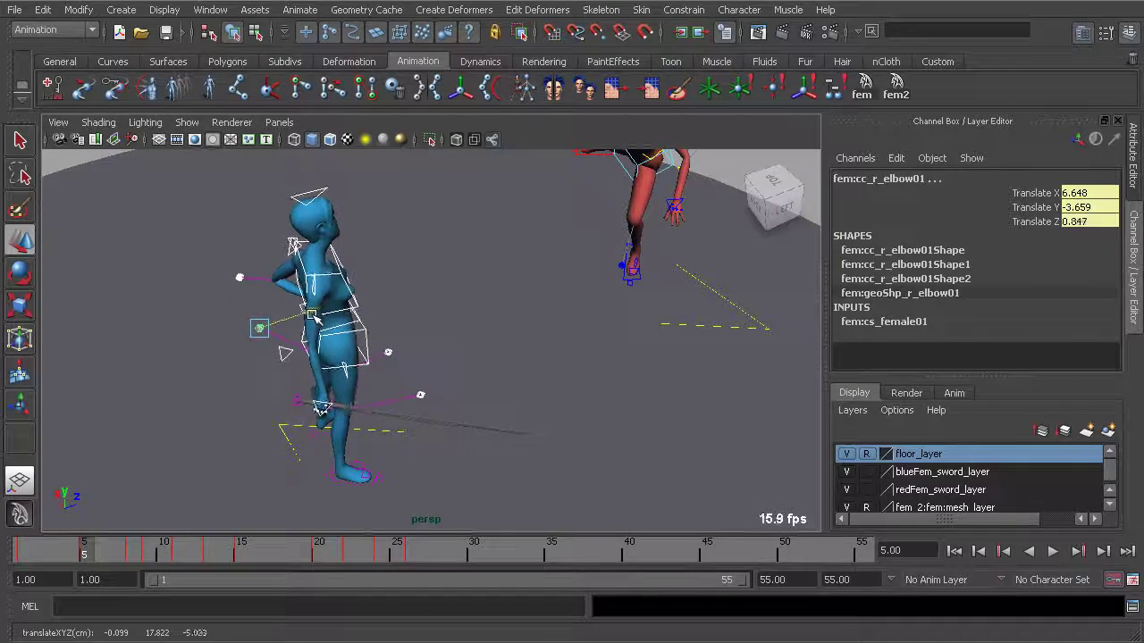
Play the sword-fight animation of both figures and review the blue fighter's motion around frames 5 to 8.
{"action": "key", "text": "alt+v"}
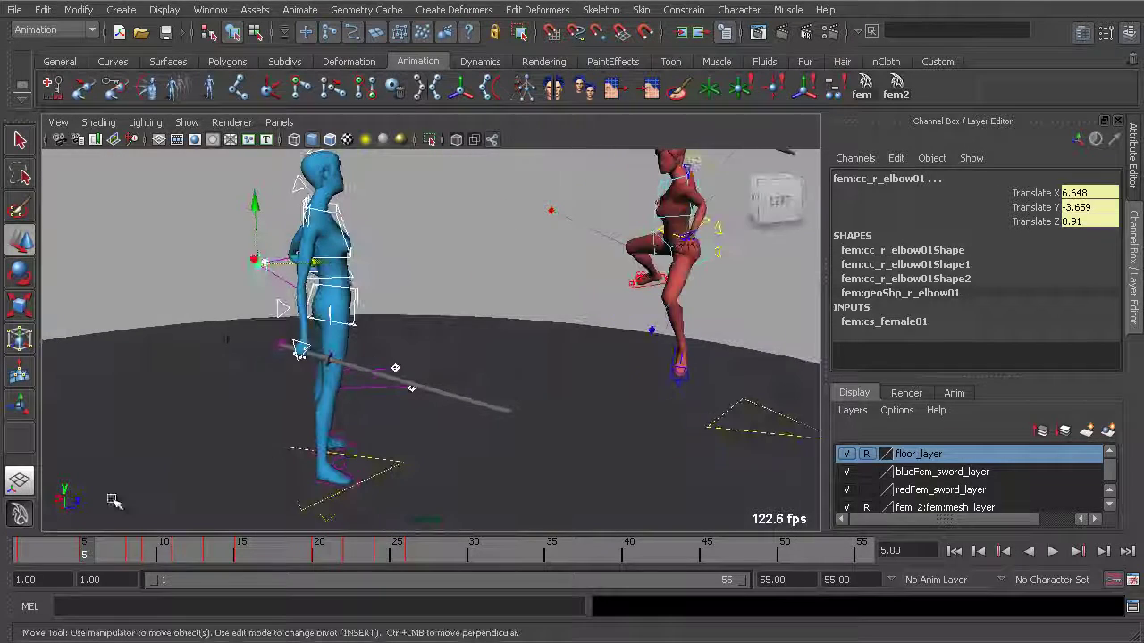
{"action": "key", "text": "alt+shift+v"}
{"action": "scroll", "coordinate": [336, 408], "scroll_direction": "down", "scroll_amount": 3}
{"action": "left_click_drag", "start_coordinate": [336, 408], "coordinate": [364, 379], "text": "alt"}
{"action": "left_click", "coordinate": [1053, 553]}
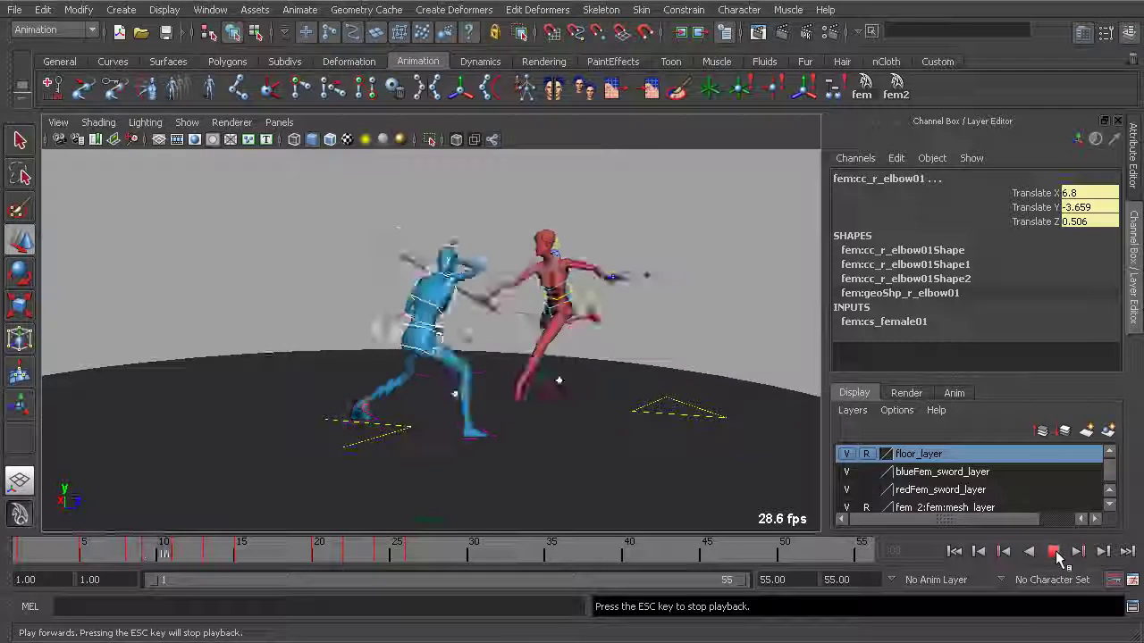
{"action": "left_click", "coordinate": [1053, 553]}
{"action": "key", "text": "alt+v"}
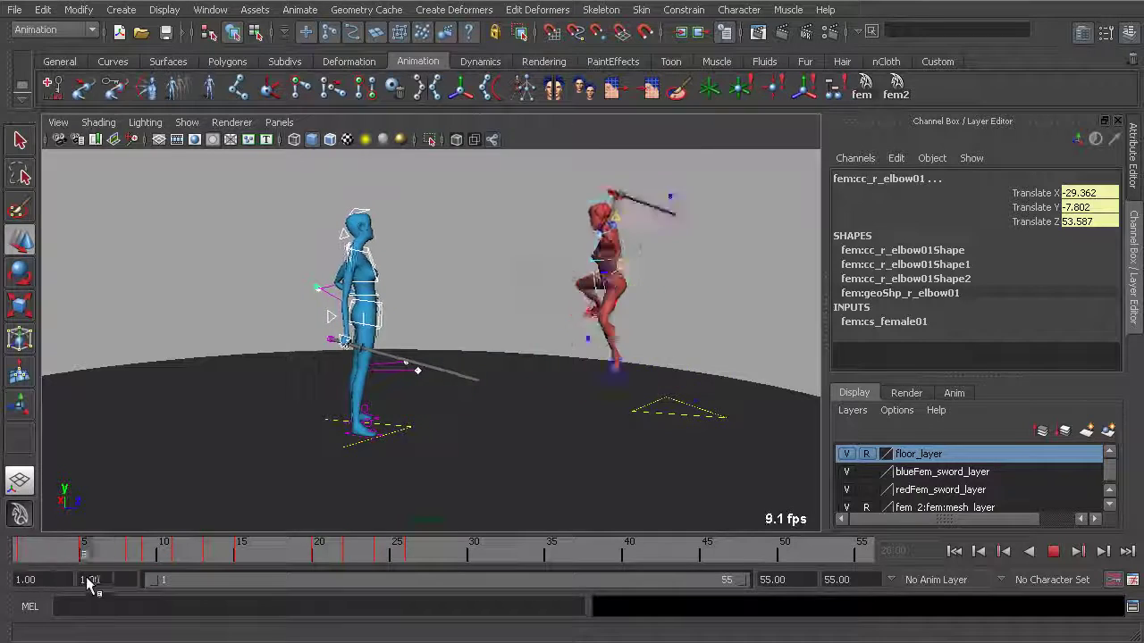
{"action": "key", "text": "Escape"}
{"action": "left_click_drag", "start_coordinate": [313, 429], "coordinate": [384, 424], "text": "alt"}
{"action": "right_click_drag", "start_coordinate": [384, 423], "coordinate": [447, 422], "text": "alt"}
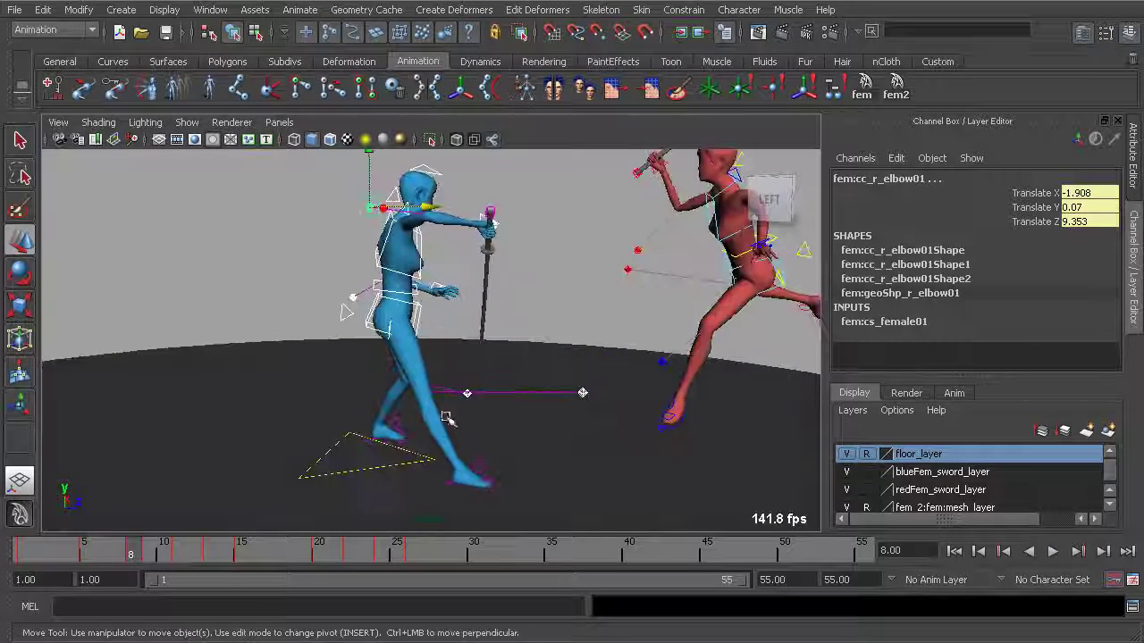
Select the blue fighter's right arm control and examine how the sword hand swings forward between frames 5 and 7.
{"action": "left_click", "coordinate": [269, 243]}
{"action": "middle_click_drag", "start_coordinate": [370, 331], "coordinate": [312, 395], "text": "alt"}
{"action": "left_click_drag", "start_coordinate": [132, 546], "coordinate": [69, 554]}
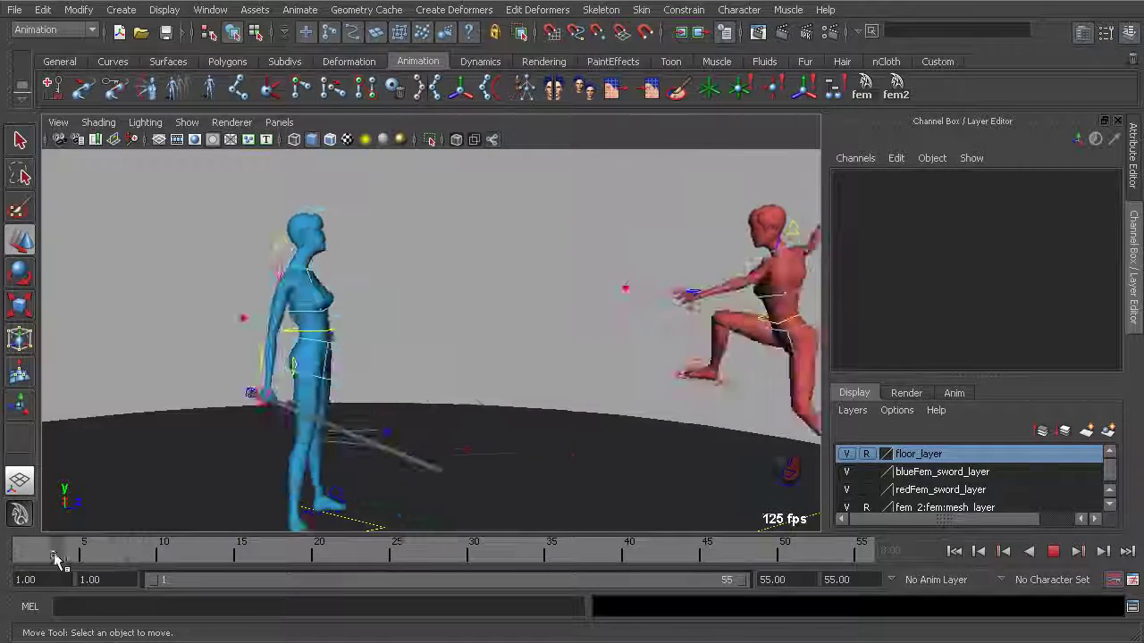
{"action": "left_click", "coordinate": [112, 557]}
{"action": "scroll", "coordinate": [457, 423], "scroll_direction": "up", "scroll_amount": 3}
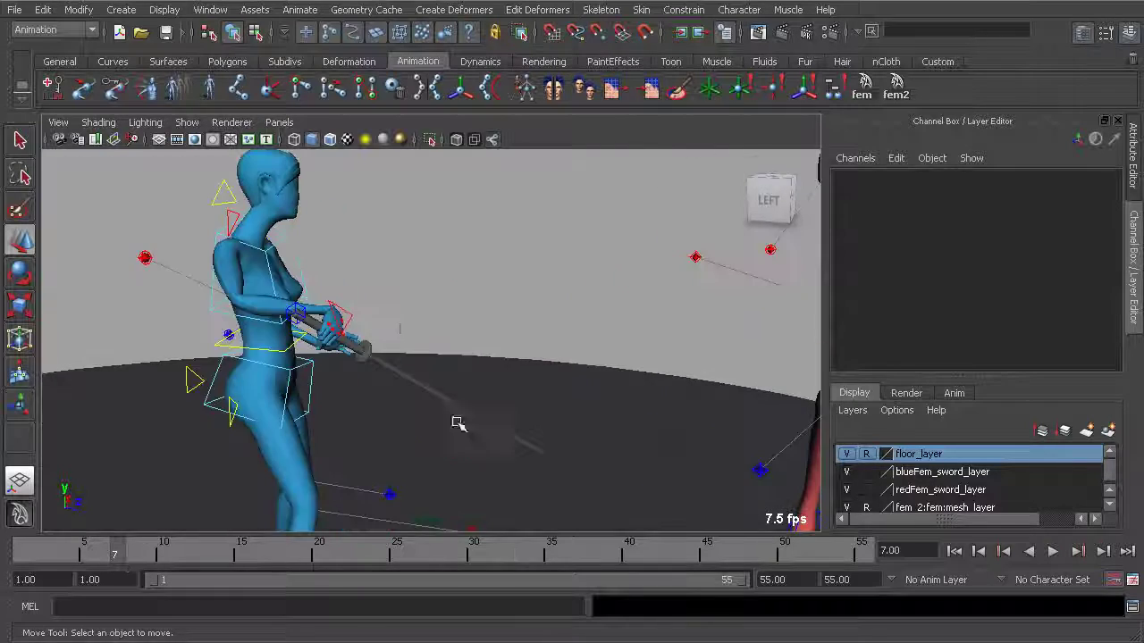
{"action": "left_click", "coordinate": [357, 318]}
{"action": "key", "text": "alt+v"}
{"action": "left_click_drag", "start_coordinate": [85, 561], "coordinate": [106, 562]}
{"action": "right_click_drag", "start_coordinate": [263, 444], "coordinate": [295, 424], "text": "alt"}
{"action": "left_click_drag", "start_coordinate": [295, 424], "coordinate": [422, 381], "text": "alt"}
{"action": "key", "text": "alt+v"}
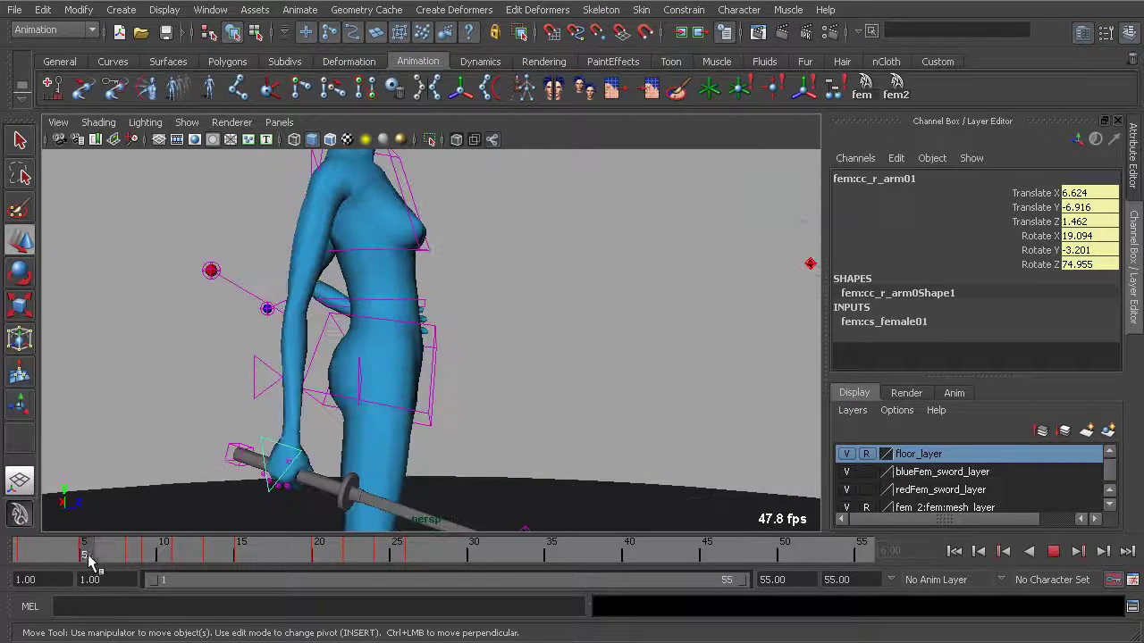
{"action": "left_click", "coordinate": [105, 554]}
{"action": "scroll", "coordinate": [450, 375], "scroll_direction": "down", "scroll_amount": 3}
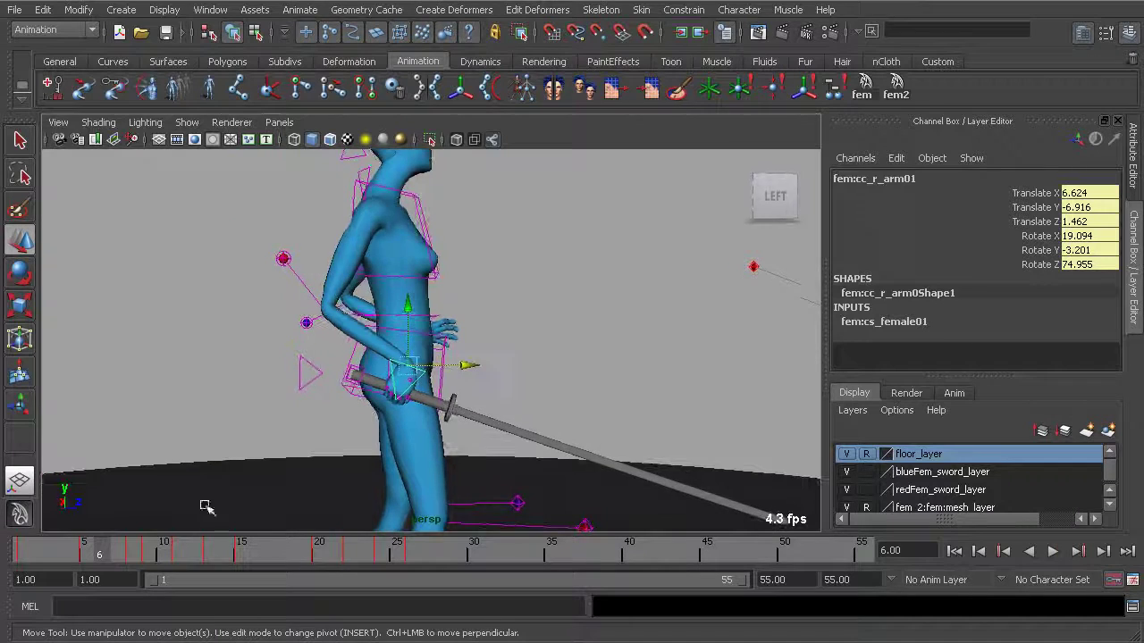
{"action": "left_click", "coordinate": [116, 548]}
{"action": "key", "text": "alt+v"}
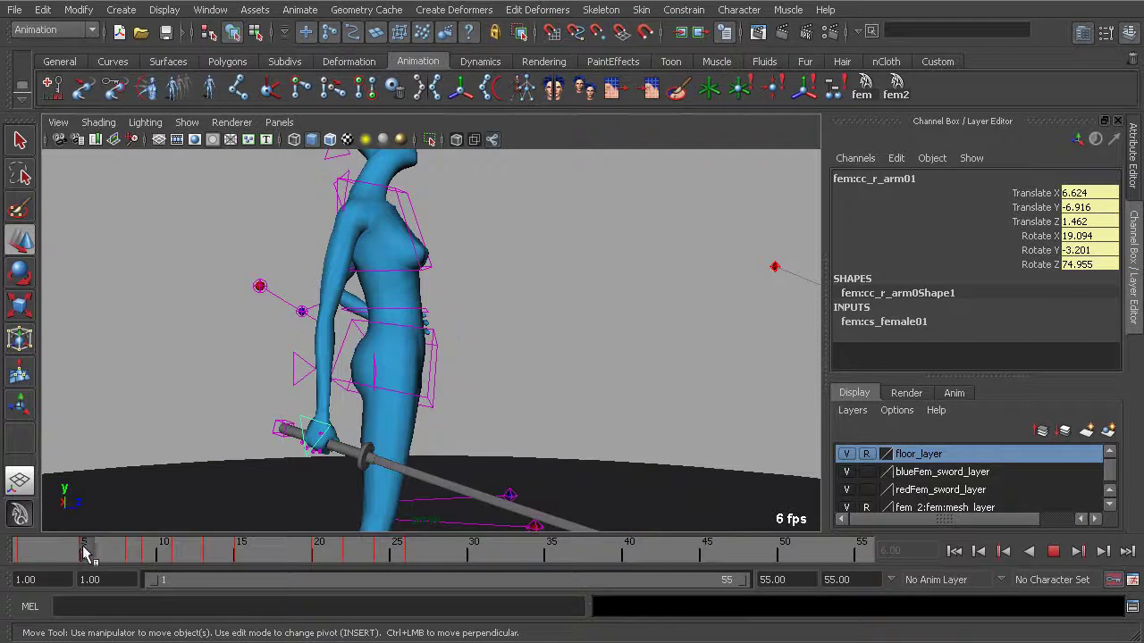
At frame 6, pull the blue fighter's right arm control back to about Translate 5.837, -7.916, -1.166 and adjust its rotation.
{"action": "left_click_drag", "start_coordinate": [222, 503], "coordinate": [443, 402], "text": "alt"}
{"action": "left_click_drag", "start_coordinate": [460, 346], "coordinate": [403, 386]}
{"action": "key", "text": "e"}
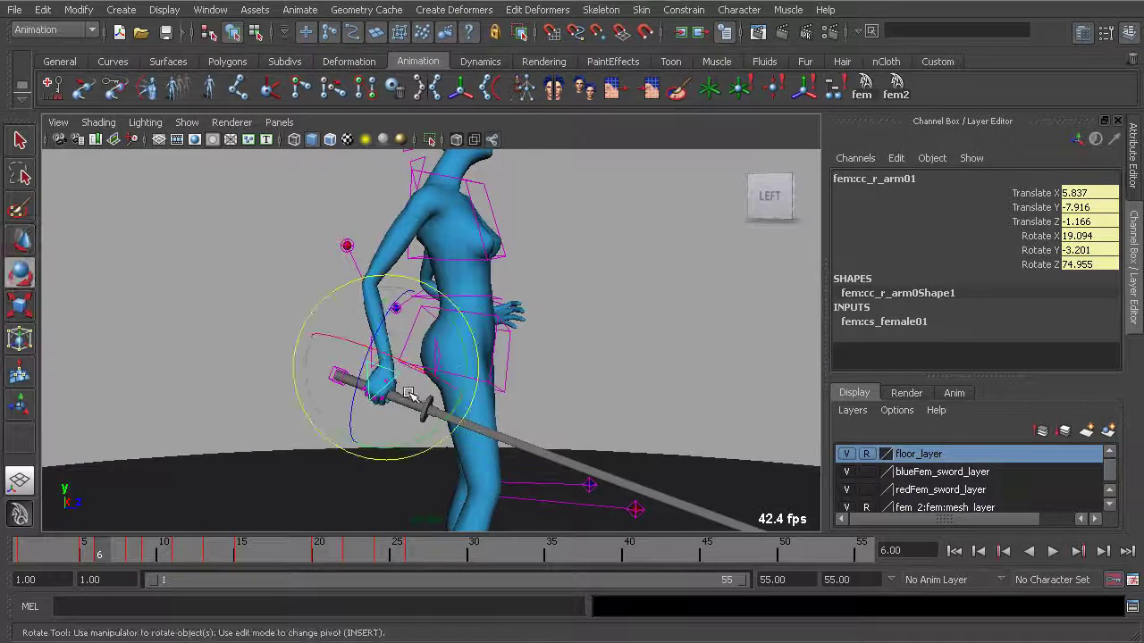
{"action": "mouse_move", "coordinate": [102, 554]}
{"action": "left_mouse_down"}
{"action": "mouse_move", "coordinate": [84, 554]}
{"action": "mouse_move", "coordinate": [111, 555]}
{"action": "mouse_move", "coordinate": [99, 556]}
{"action": "left_mouse_up"}
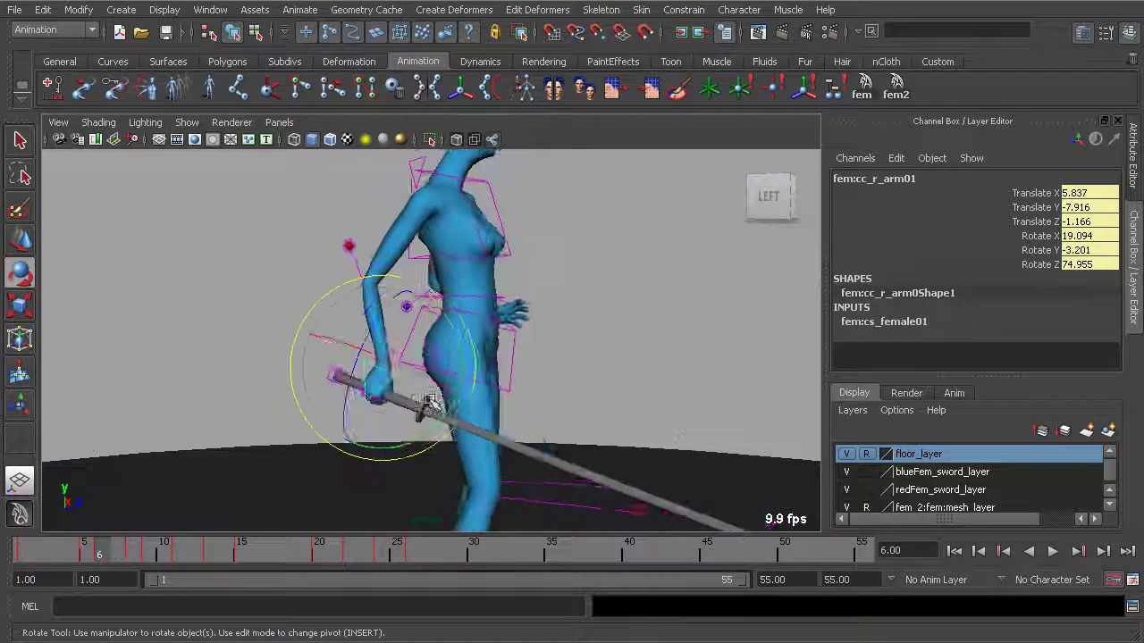
{"action": "left_click_drag", "start_coordinate": [405, 415], "coordinate": [464, 420]}
{"action": "mouse_move", "coordinate": [101, 550]}
{"action": "left_mouse_down"}
{"action": "mouse_move", "coordinate": [89, 552]}
{"action": "mouse_move", "coordinate": [105, 551]}
{"action": "left_mouse_up"}
{"action": "mouse_move", "coordinate": [481, 390]}
{"action": "left_mouse_down", "text": "alt"}
{"action": "mouse_move", "coordinate": [349, 419]}
{"action": "mouse_move", "coordinate": [370, 393]}
{"action": "mouse_move", "coordinate": [499, 389]}
{"action": "left_mouse_up", "text": "alt"}
Refine the right arm control at frame 6 to about Translate 4.685, -7.984, 0.733 and Rotate 13.549, 3.623, 68.619.
{"action": "key", "text": "w"}
{"action": "left_click_drag", "start_coordinate": [500, 389], "coordinate": [406, 410], "text": "alt"}
{"action": "mouse_move", "coordinate": [98, 551]}
{"action": "left_mouse_down"}
{"action": "mouse_move", "coordinate": [119, 559]}
{"action": "mouse_move", "coordinate": [85, 553]}
{"action": "mouse_move", "coordinate": [98, 552]}
{"action": "left_mouse_up"}
{"action": "left_click_drag", "start_coordinate": [332, 464], "coordinate": [405, 433], "text": "alt"}
{"action": "mouse_move", "coordinate": [97, 556]}
{"action": "left_mouse_down"}
{"action": "mouse_move", "coordinate": [86, 557]}
{"action": "mouse_move", "coordinate": [102, 559]}
{"action": "left_mouse_up"}
{"action": "left_click_drag", "start_coordinate": [403, 444], "coordinate": [455, 422], "text": "alt"}
{"action": "left_click_drag", "start_coordinate": [471, 382], "coordinate": [471, 365]}
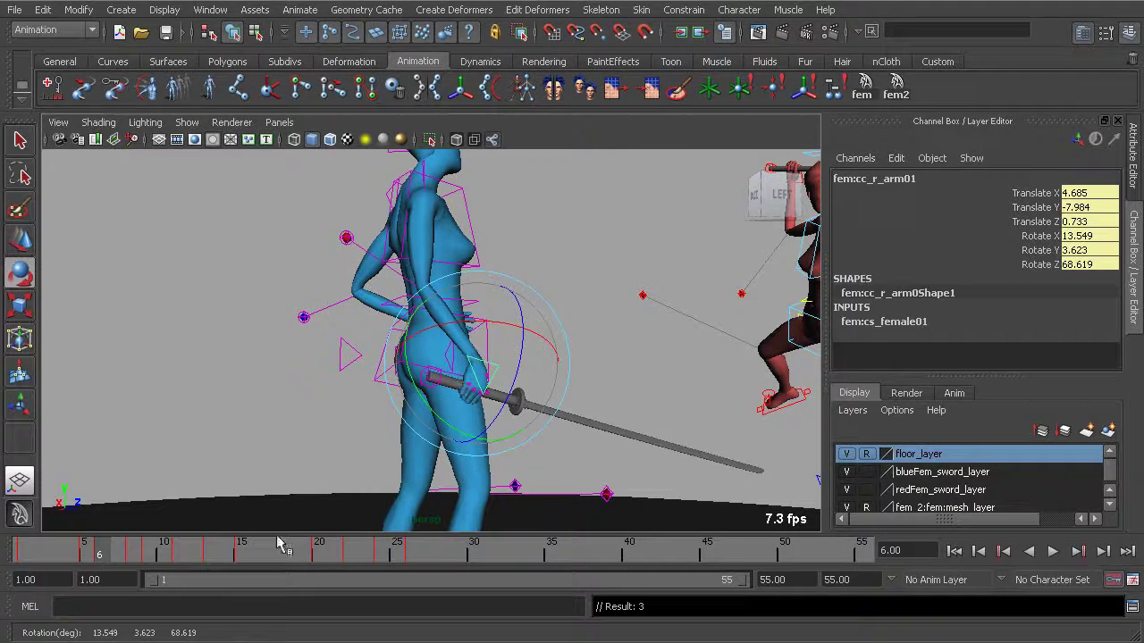
At frame 7, rotate the blue fighter's right arm control to about 39.608, 69.854, 40.539 to angle the sword.
{"action": "key", "text": "alt+v"}
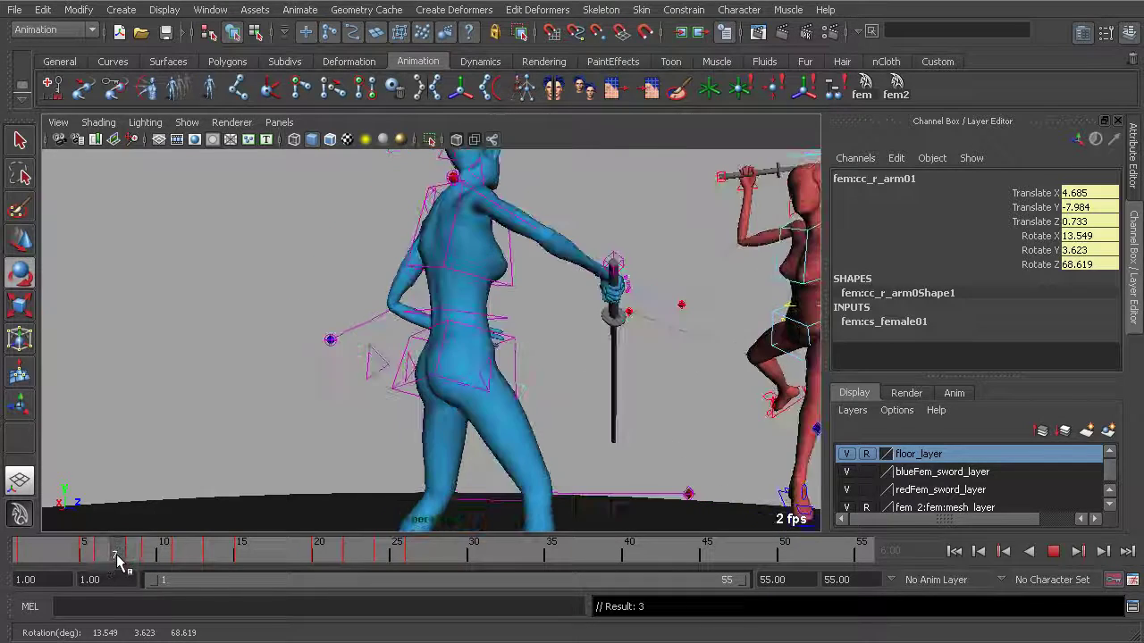
{"action": "left_click_drag", "start_coordinate": [593, 403], "coordinate": [370, 348], "text": "alt"}
{"action": "middle_click_drag", "start_coordinate": [283, 355], "coordinate": [341, 334], "text": "alt"}
{"action": "right_click_drag", "start_coordinate": [340, 334], "coordinate": [408, 359], "text": "alt"}
{"action": "left_click_drag", "start_coordinate": [408, 360], "coordinate": [376, 345], "text": "alt"}
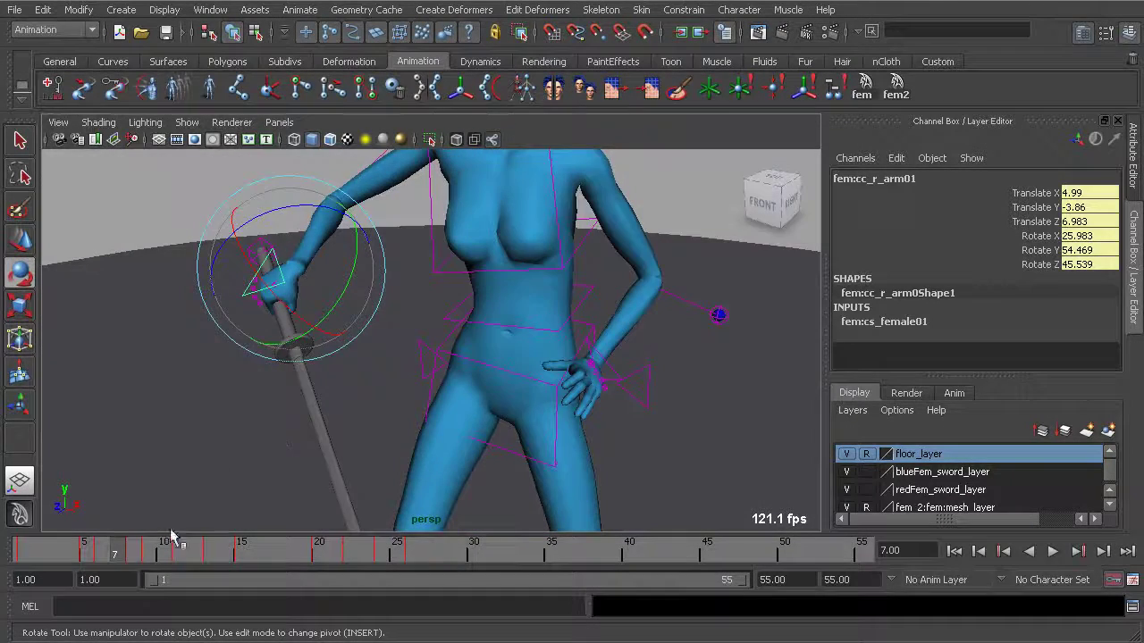
{"action": "left_click_drag", "start_coordinate": [124, 549], "coordinate": [118, 551]}
{"action": "middle_click_drag", "start_coordinate": [377, 322], "coordinate": [419, 388], "text": "alt"}
{"action": "left_click_drag", "start_coordinate": [393, 399], "coordinate": [357, 366], "text": "alt"}
{"action": "key", "text": "w"}
{"action": "key", "text": "e"}
{"action": "left_click_drag", "start_coordinate": [306, 276], "coordinate": [466, 329]}
Move the blue fighter's right arm control at frame 7 to about Translate 4.052, -4.029, 7.457.
{"action": "left_click_drag", "start_coordinate": [465, 328], "coordinate": [587, 250], "text": "alt"}
{"action": "key", "text": "w"}
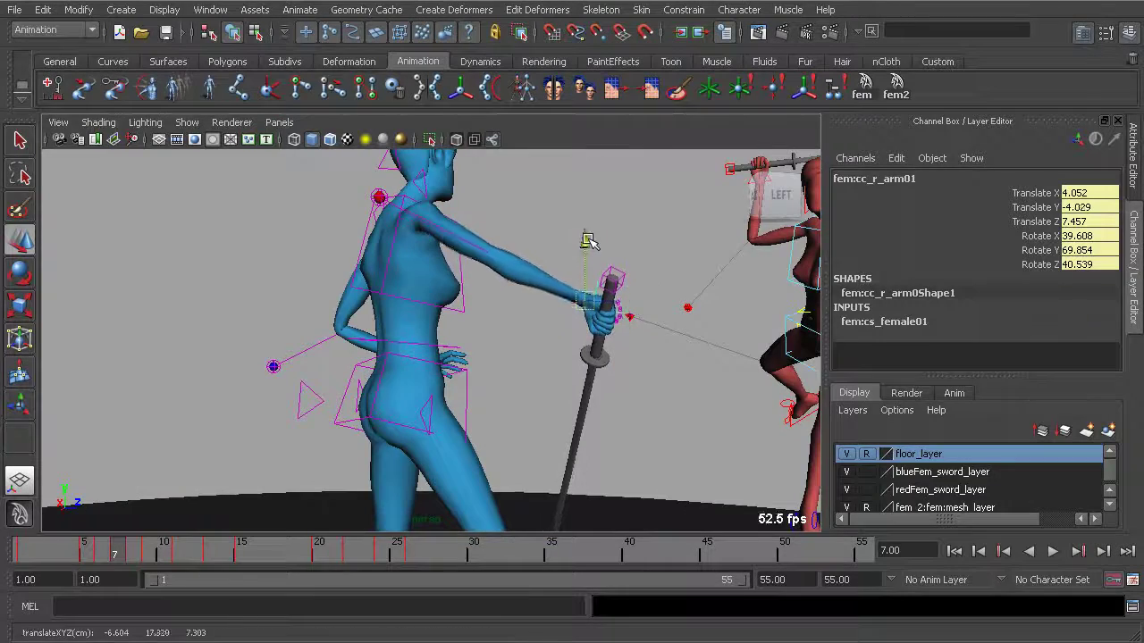
{"action": "left_click_drag", "start_coordinate": [628, 296], "coordinate": [380, 335], "text": "alt"}
Position the blue fighter's right elbow control at frame 7 at about Translate 1.212, 0.04, 6.309.
{"action": "left_click", "coordinate": [410, 197]}
{"action": "left_click_drag", "start_coordinate": [452, 217], "coordinate": [404, 223], "text": "alt"}
{"action": "left_click_drag", "start_coordinate": [413, 172], "coordinate": [355, 458], "text": "alt"}
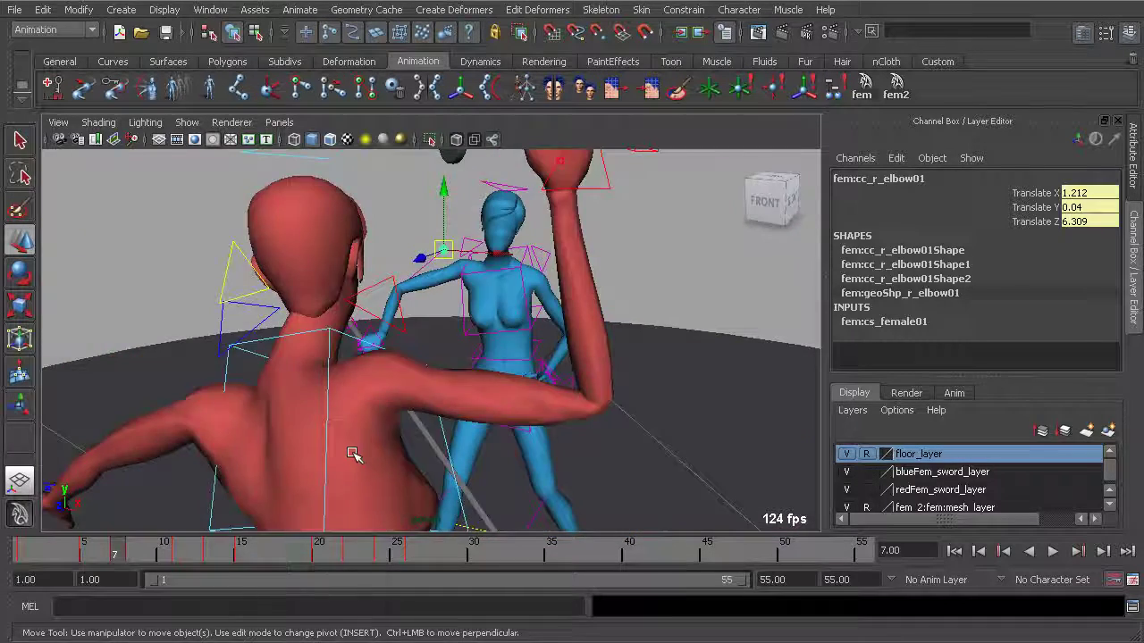
{"action": "right_click_drag", "start_coordinate": [355, 457], "coordinate": [332, 366], "text": "alt"}
{"action": "left_click_drag", "start_coordinate": [332, 366], "coordinate": [352, 448], "text": "alt"}
Examine the blue fighter's body and sword arm from several angles across frames 7 to 11.
{"action": "left_click_drag", "start_coordinate": [117, 548], "coordinate": [150, 556]}
{"action": "left_click_drag", "start_coordinate": [376, 358], "coordinate": [407, 429], "text": "alt"}
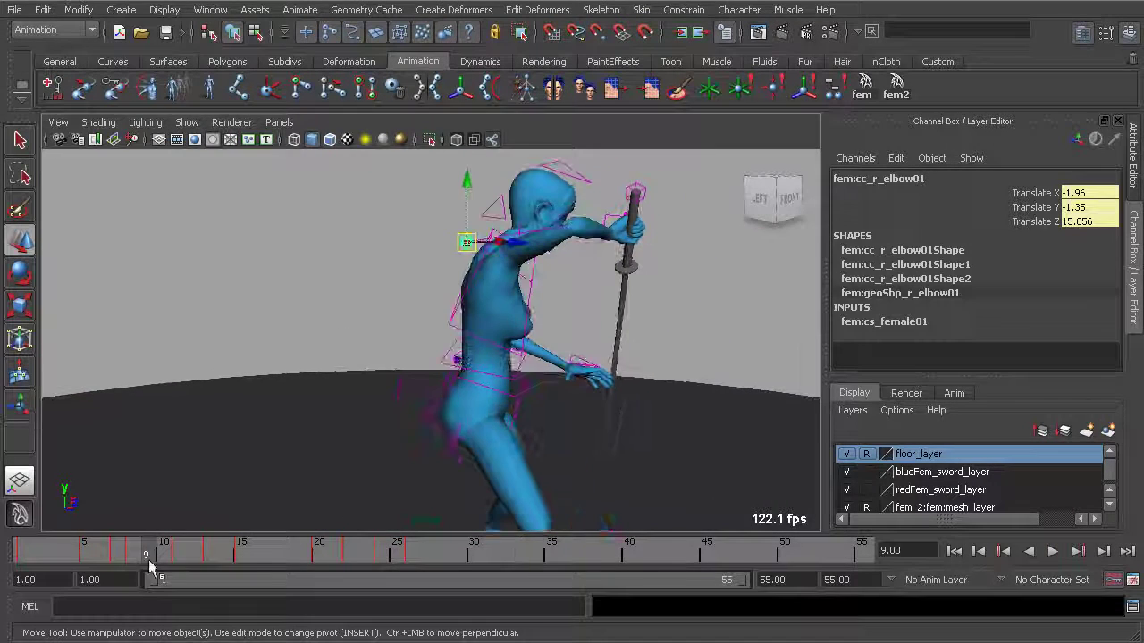
{"action": "key", "text": "alt+v"}
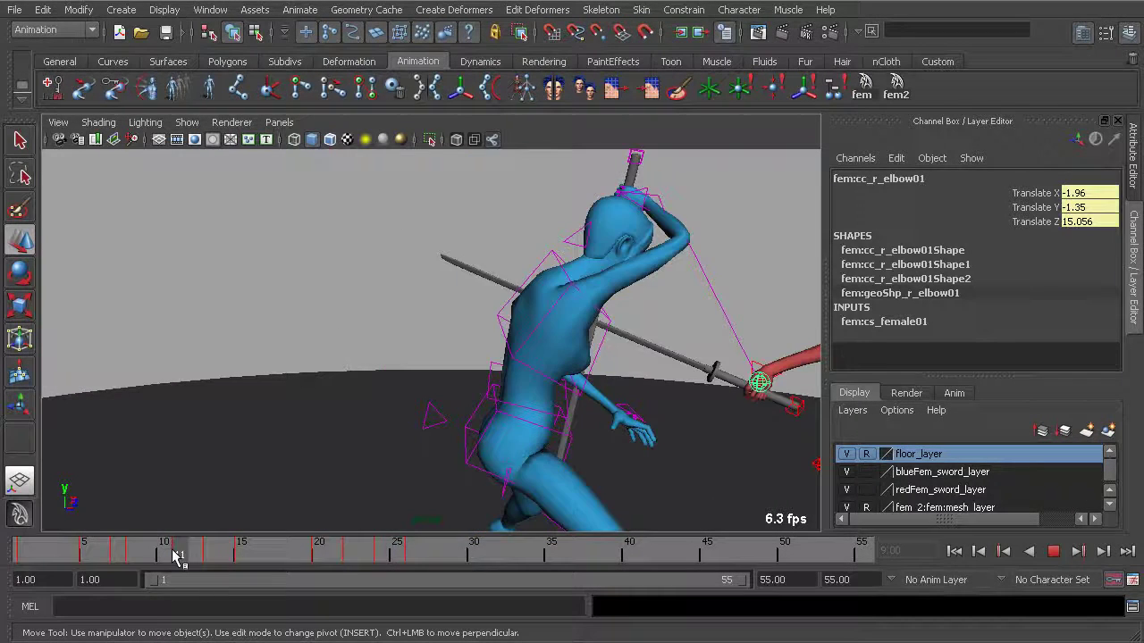
{"action": "left_click_drag", "start_coordinate": [176, 554], "coordinate": [136, 557]}
{"action": "left_click_drag", "start_coordinate": [290, 454], "coordinate": [399, 415], "text": "alt"}
{"action": "mouse_move", "coordinate": [165, 545]}
{"action": "left_mouse_down"}
{"action": "mouse_move", "coordinate": [91, 547]}
{"action": "mouse_move", "coordinate": [165, 549]}
{"action": "left_mouse_up"}
{"action": "middle_click_drag", "start_coordinate": [443, 483], "coordinate": [382, 423], "text": "alt"}
{"action": "right_click_drag", "start_coordinate": [383, 423], "coordinate": [289, 375], "text": "alt"}
{"action": "middle_click_drag", "start_coordinate": [344, 483], "coordinate": [331, 467], "text": "alt"}
{"action": "key", "text": "alt+v"}
{"action": "left_click_drag", "start_coordinate": [434, 475], "coordinate": [361, 474], "text": "alt"}
{"action": "right_click_drag", "start_coordinate": [362, 474], "coordinate": [403, 474], "text": "alt"}
{"action": "left_click_drag", "start_coordinate": [384, 476], "coordinate": [286, 480], "text": "alt"}
{"action": "middle_click_drag", "start_coordinate": [381, 451], "coordinate": [382, 401], "text": "alt"}
{"action": "left_click_drag", "start_coordinate": [381, 400], "coordinate": [464, 459], "text": "alt"}
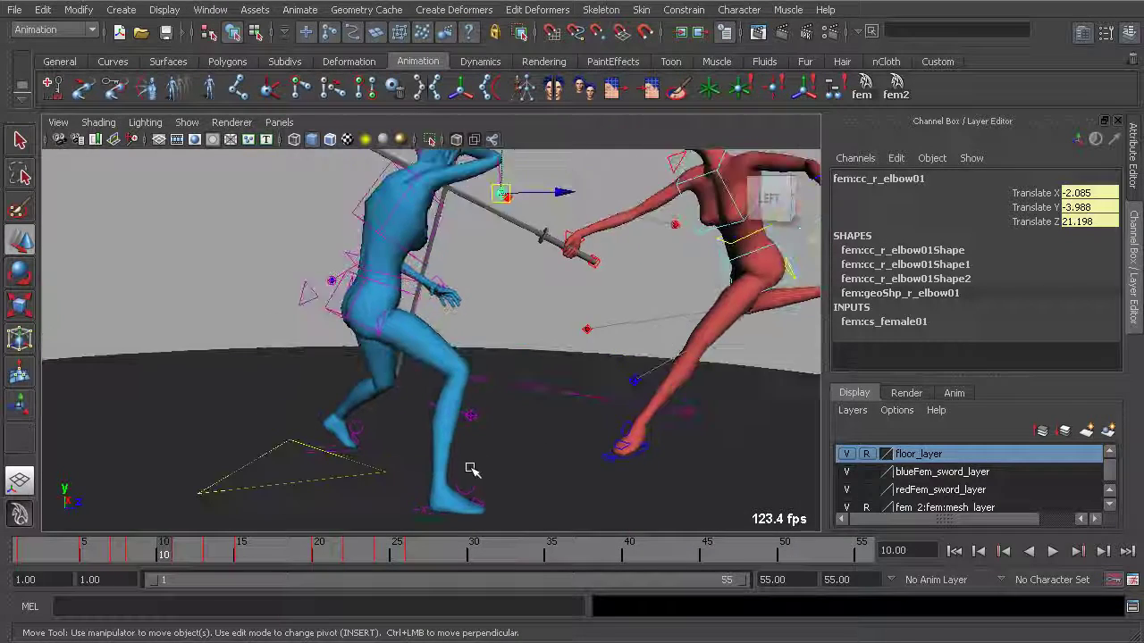
{"action": "key", "text": "alt+v"}
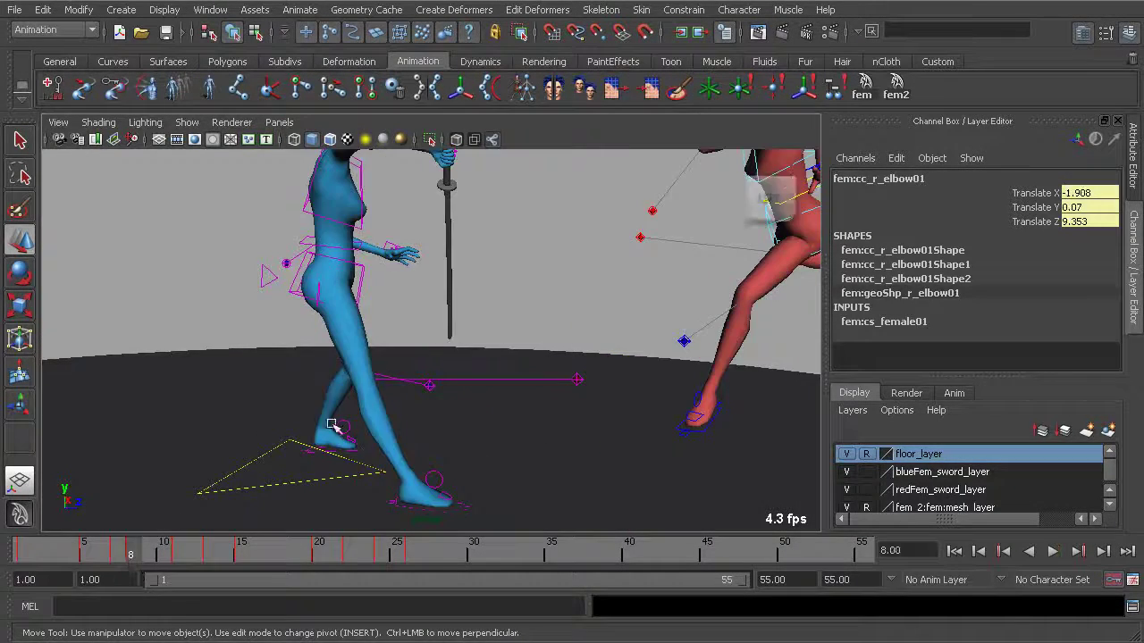
Examine the blue fighter's feet from a low side view between frames 8 and 10.
{"action": "middle_click_drag", "start_coordinate": [355, 405], "coordinate": [327, 470], "text": "alt"}
{"action": "left_click_drag", "start_coordinate": [327, 470], "coordinate": [354, 466], "text": "alt"}
{"action": "mouse_move", "coordinate": [183, 545]}
{"action": "left_mouse_down"}
{"action": "mouse_move", "coordinate": [115, 549]}
{"action": "mouse_move", "coordinate": [166, 553]}
{"action": "left_mouse_up"}
{"action": "middle_click_drag", "start_coordinate": [360, 472], "coordinate": [314, 357], "text": "alt"}
{"action": "left_click_drag", "start_coordinate": [313, 357], "coordinate": [347, 374], "text": "alt"}
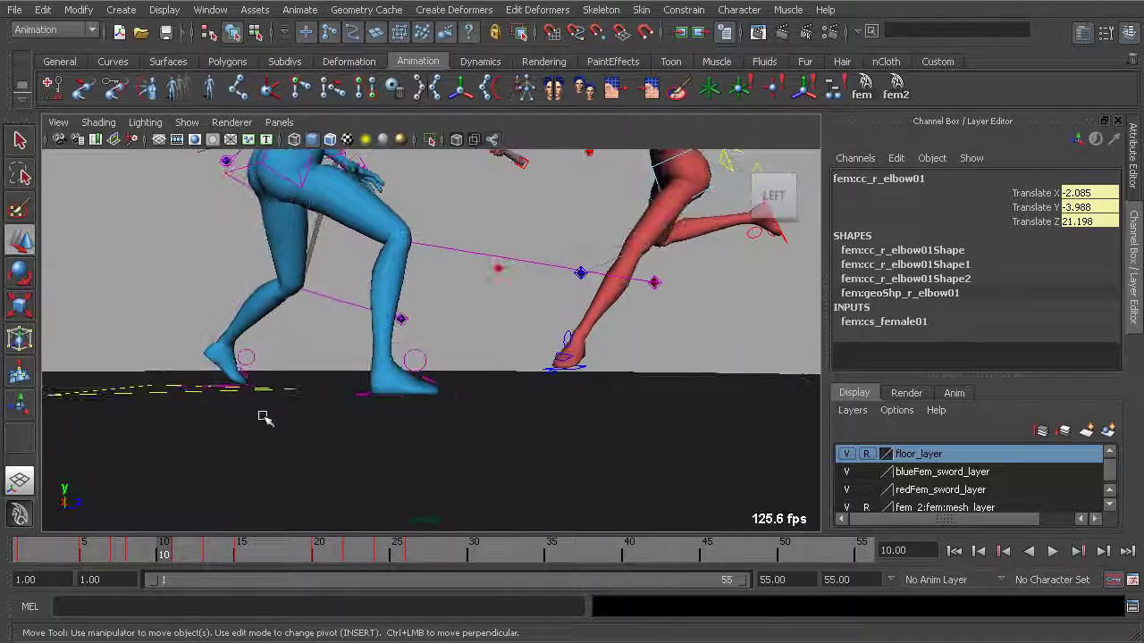
{"action": "key", "text": "alt+v"}
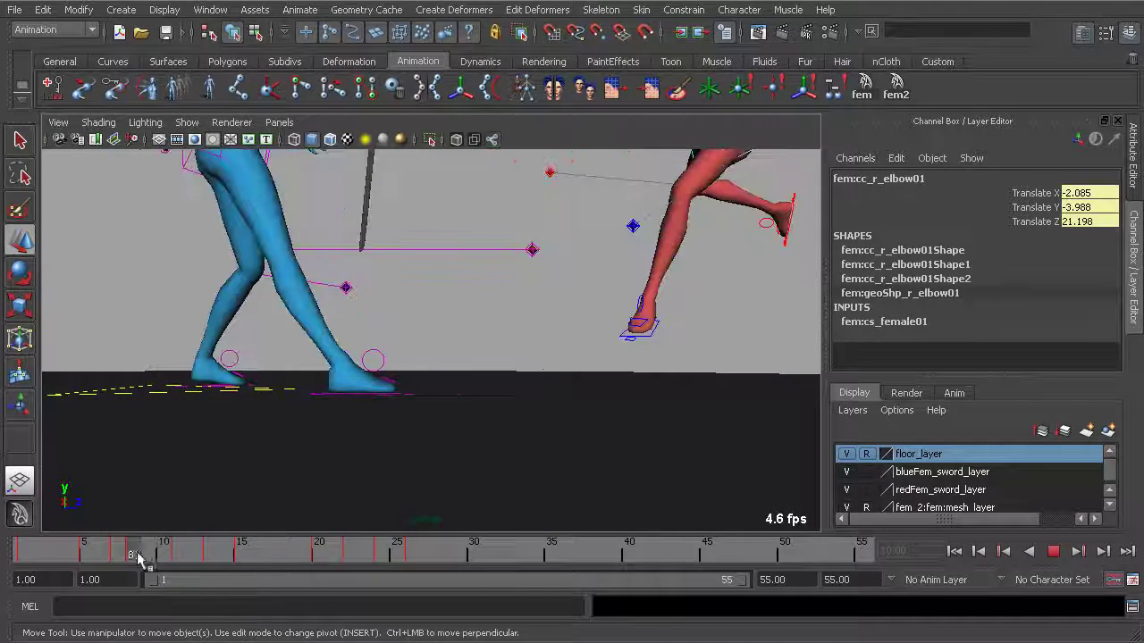
{"action": "left_click", "coordinate": [137, 556]}
{"action": "right_click_drag", "start_coordinate": [312, 450], "coordinate": [359, 427], "text": "alt"}
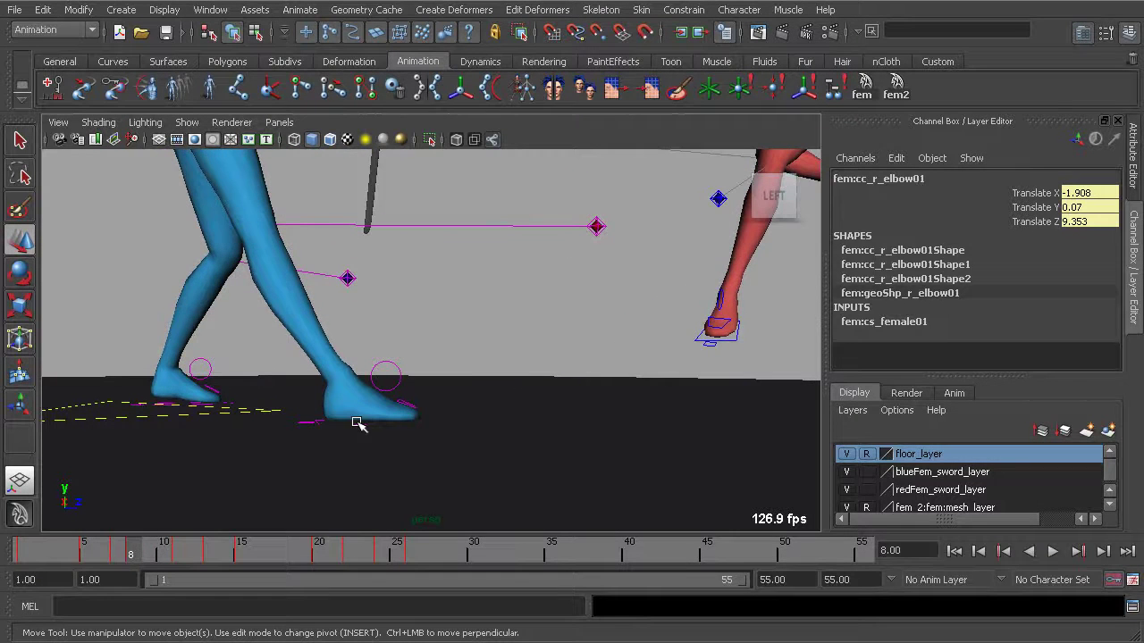
Select the blue fighter's right leg control and examine the forward step across frames 7 to 10.
{"action": "left_click", "coordinate": [344, 424]}
{"action": "key", "text": "alt+v"}
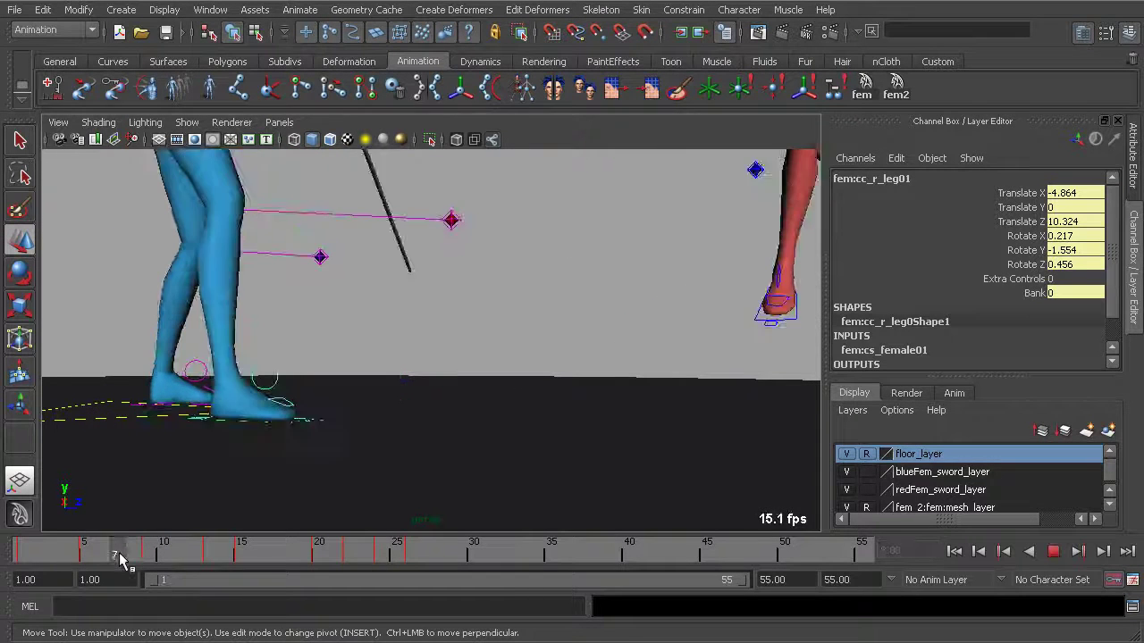
{"action": "middle_click_drag", "start_coordinate": [382, 366], "coordinate": [438, 364], "text": "alt"}
{"action": "right_click_drag", "start_coordinate": [439, 364], "coordinate": [334, 319], "text": "alt"}
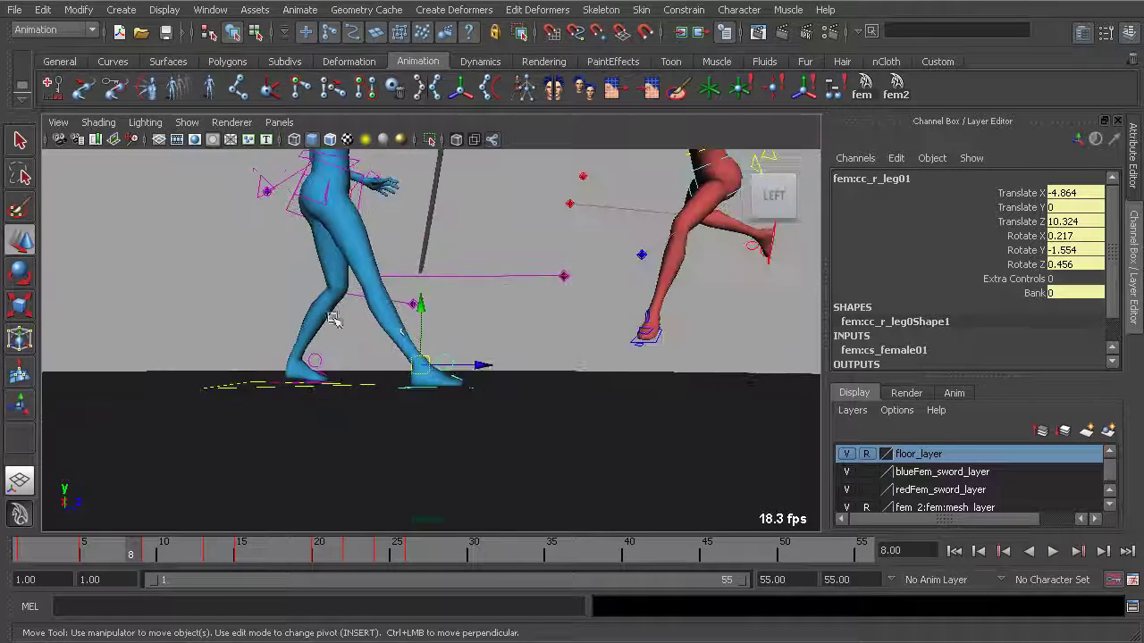
{"action": "middle_click_drag", "start_coordinate": [334, 319], "coordinate": [310, 346], "text": "alt"}
{"action": "right_click_drag", "start_coordinate": [419, 361], "coordinate": [433, 391], "text": "alt"}
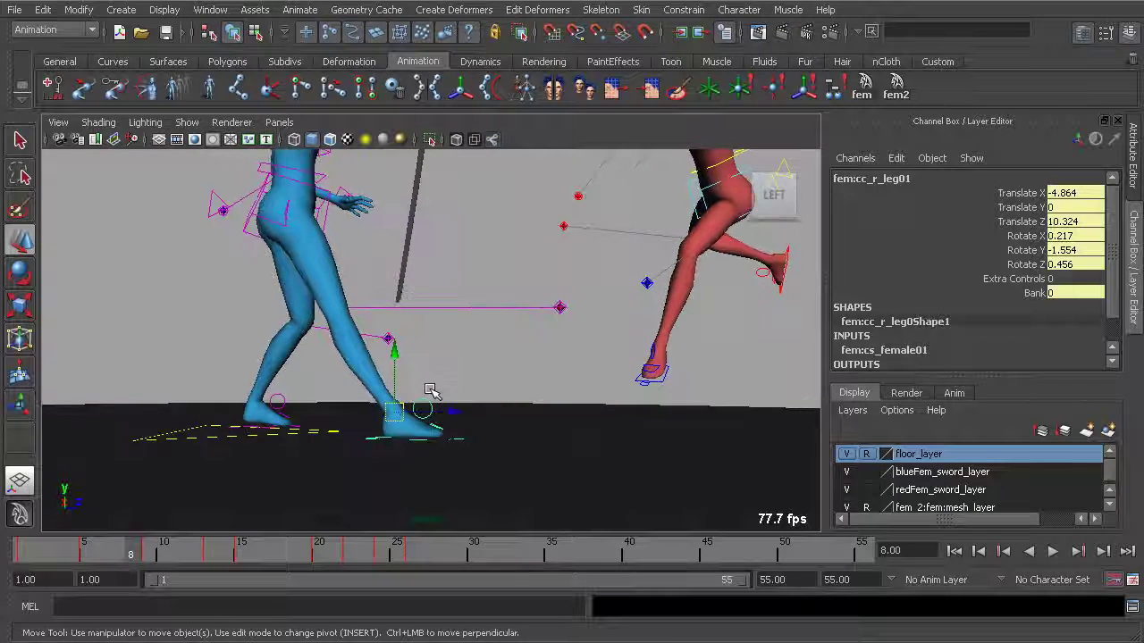
{"action": "key", "text": "alt+v"}
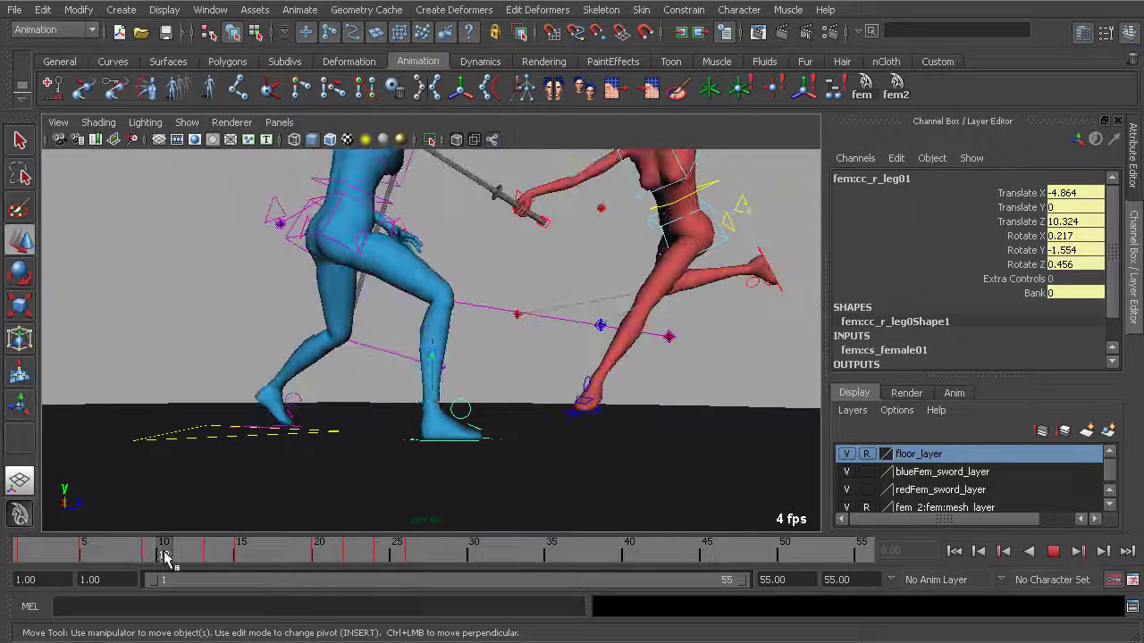
{"action": "right_click_drag", "start_coordinate": [460, 422], "coordinate": [459, 436], "text": "alt"}
{"action": "left_click_drag", "start_coordinate": [460, 436], "coordinate": [452, 437], "text": "alt"}
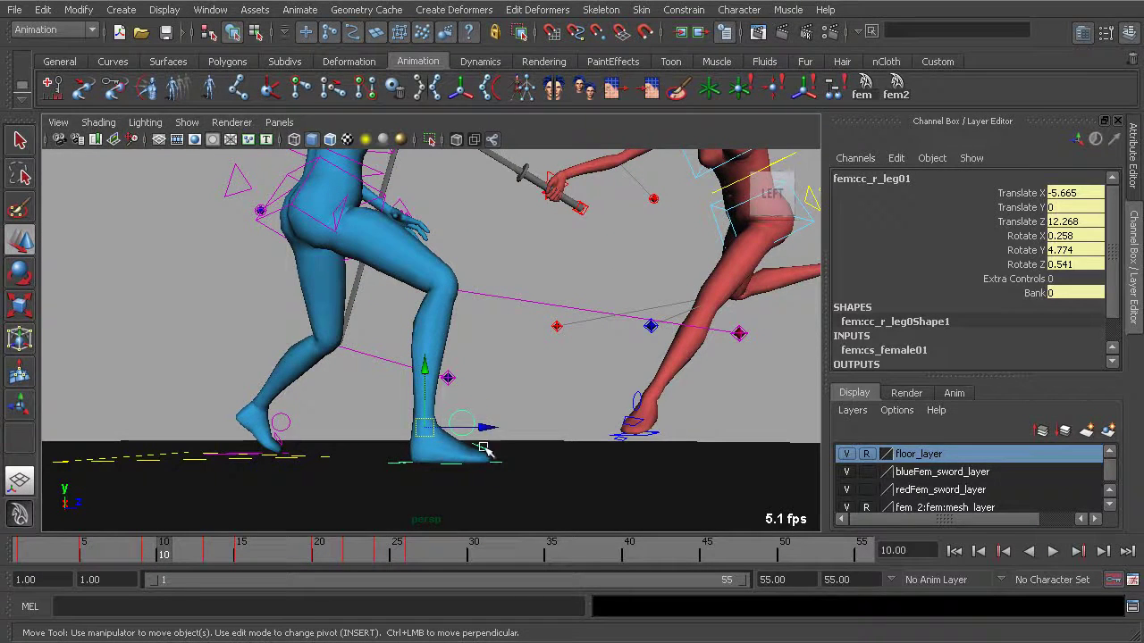
Select the blue fighter's right heel control and examine how the front foot plants across frames 8 to 10.
{"action": "mouse_move", "coordinate": [143, 548]}
{"action": "left_mouse_down"}
{"action": "mouse_move", "coordinate": [114, 551]}
{"action": "mouse_move", "coordinate": [163, 555]}
{"action": "mouse_move", "coordinate": [140, 552]}
{"action": "left_mouse_up"}
{"action": "left_click_drag", "start_coordinate": [248, 460], "coordinate": [263, 495], "text": "alt"}
{"action": "right_click_drag", "start_coordinate": [263, 494], "coordinate": [326, 510], "text": "alt"}
{"action": "left_click", "coordinate": [334, 507]}
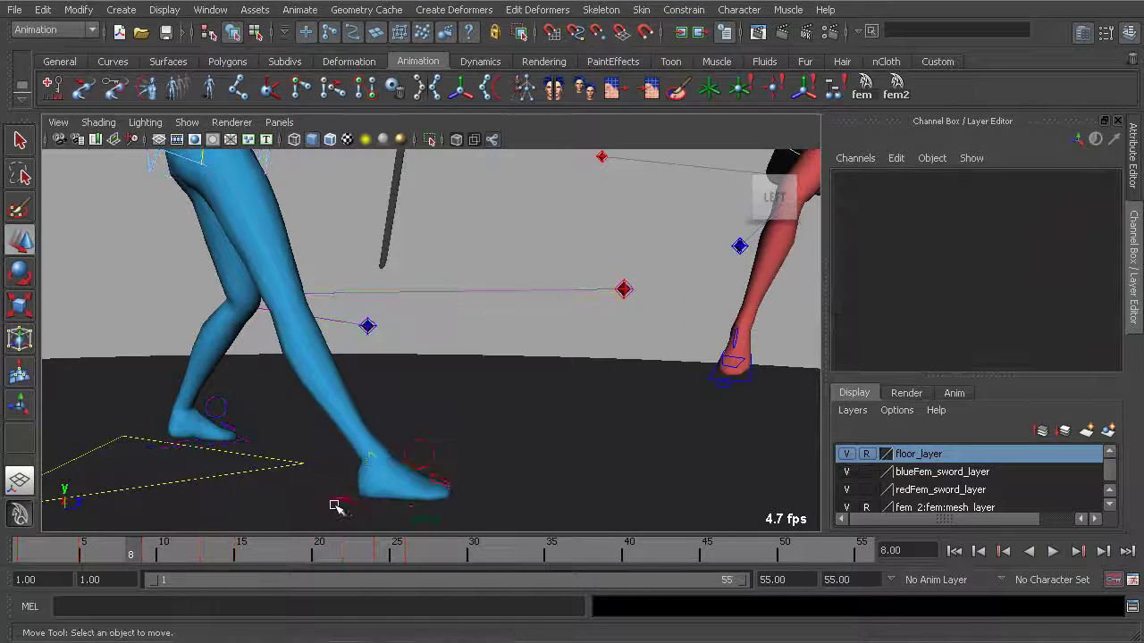
{"action": "left_click", "coordinate": [344, 506]}
{"action": "left_click_drag", "start_coordinate": [339, 500], "coordinate": [429, 433], "text": "alt"}
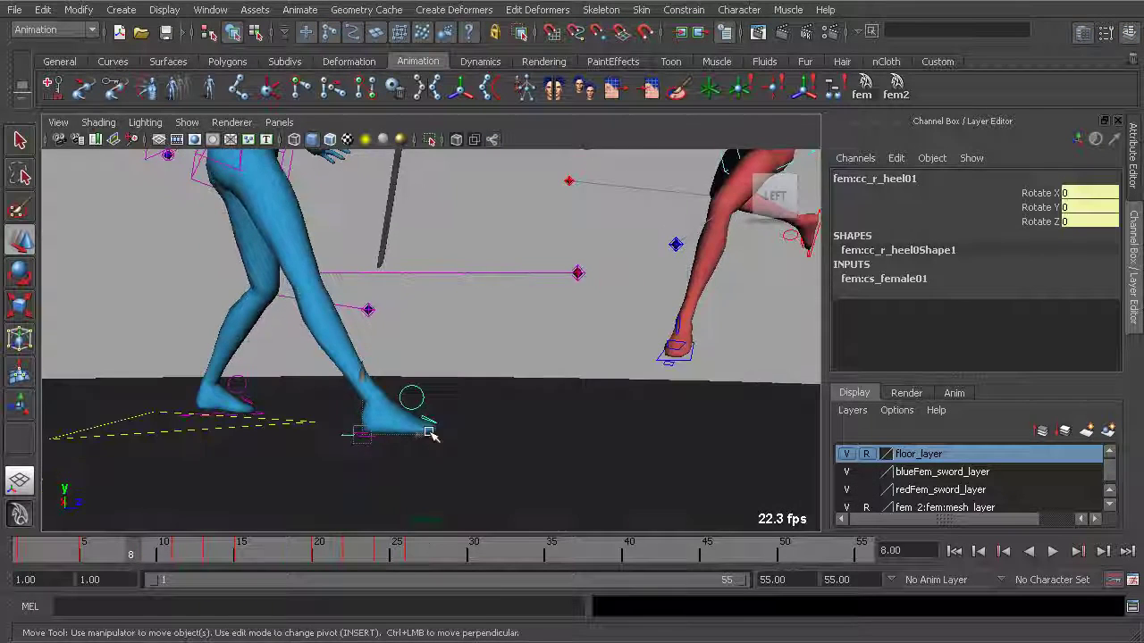
{"action": "key", "text": "alt+v"}
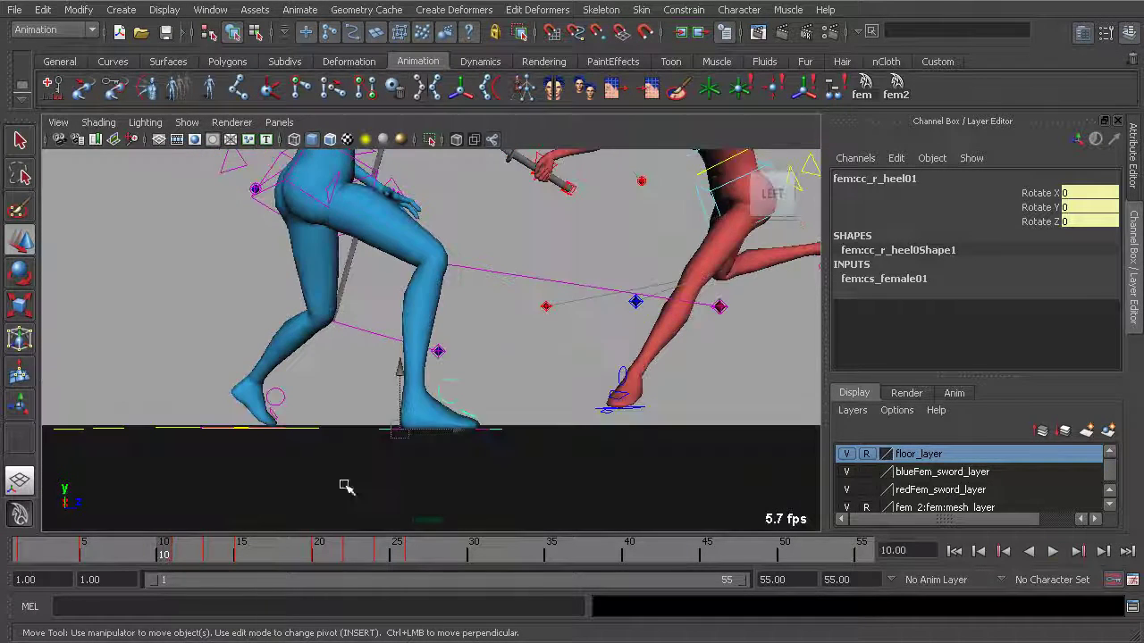
{"action": "left_click_drag", "start_coordinate": [156, 559], "coordinate": [135, 557]}
{"action": "key", "text": "alt+v"}
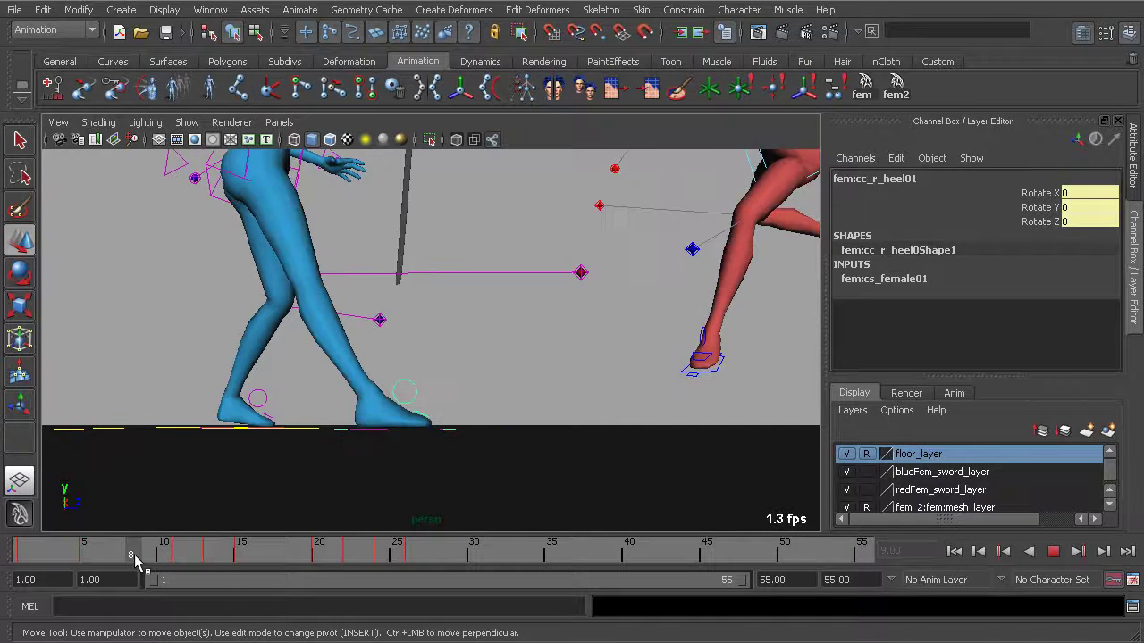
{"action": "key", "text": "alt+v"}
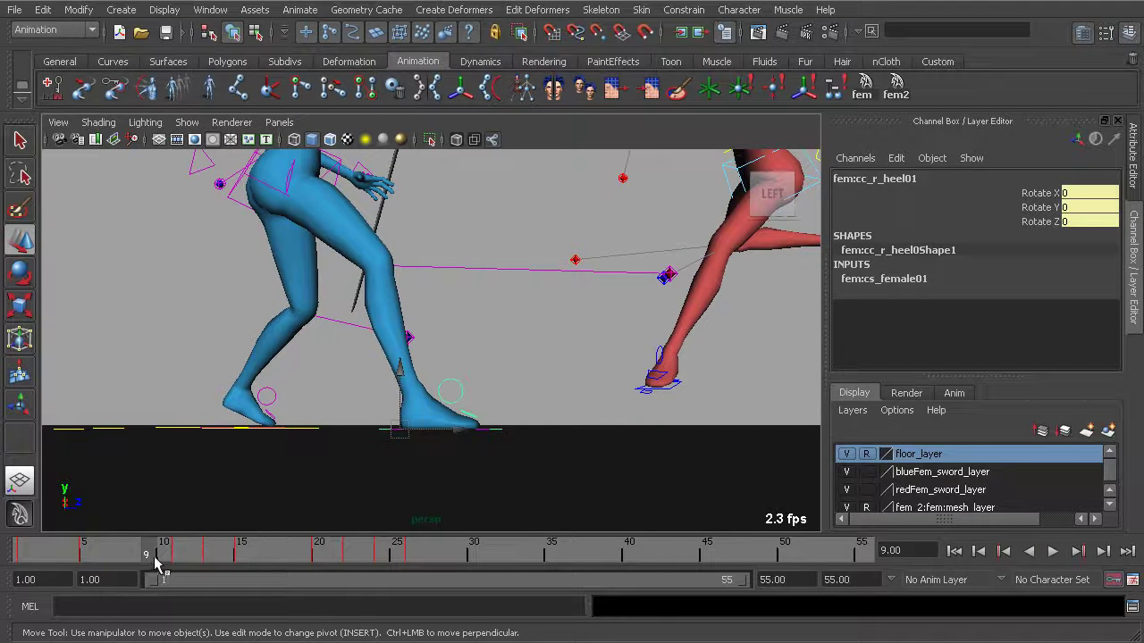
{"action": "key", "text": "alt+v"}
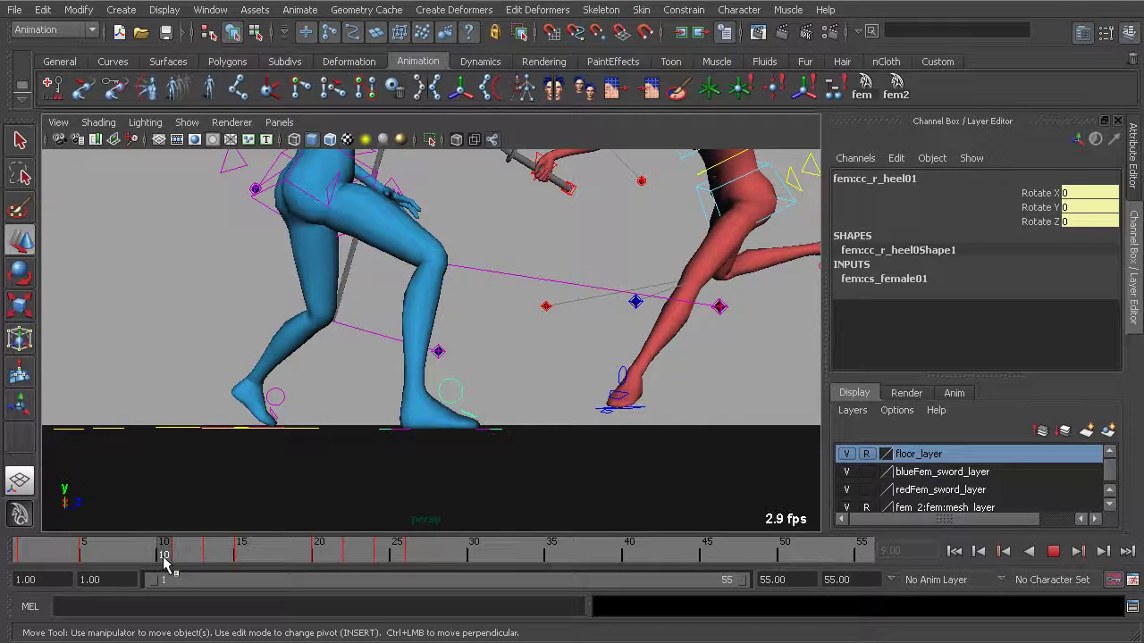
{"action": "left_click_drag", "start_coordinate": [437, 419], "coordinate": [420, 419], "text": "alt"}
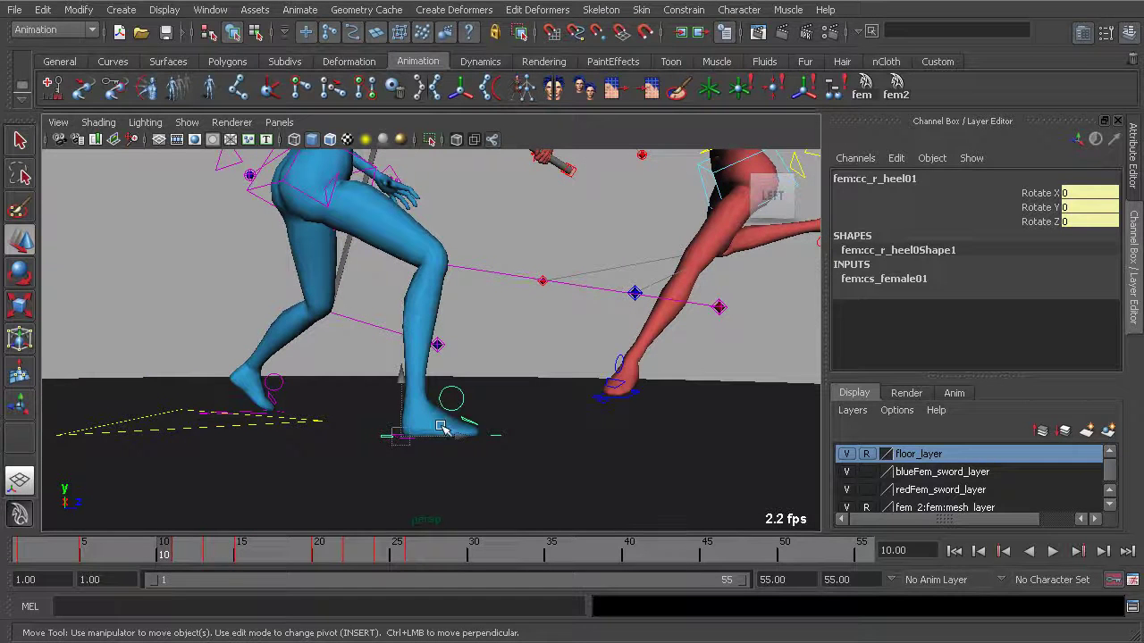
Rotate the blue fighter's right heel control at frame 9 to X -12.327, Y -4.502, Z -19.757.
{"action": "middle_click_drag", "start_coordinate": [361, 459], "coordinate": [336, 443], "text": "alt"}
{"action": "right_click_drag", "start_coordinate": [335, 443], "coordinate": [368, 451], "text": "alt"}
{"action": "key", "text": "alt+v"}
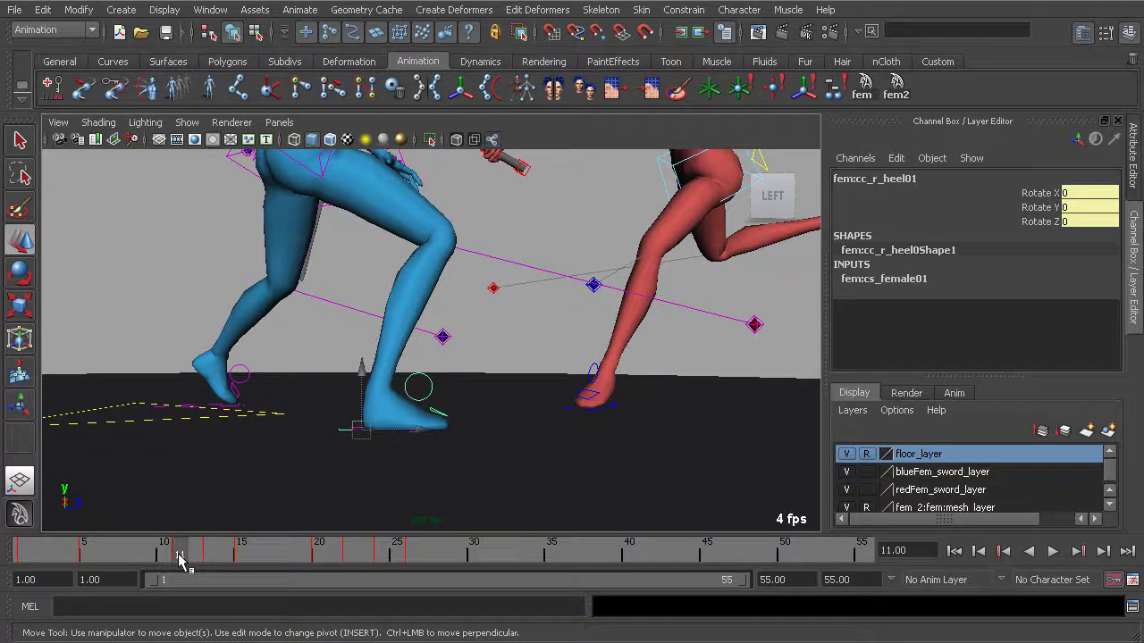
{"action": "key", "text": "alt+v"}
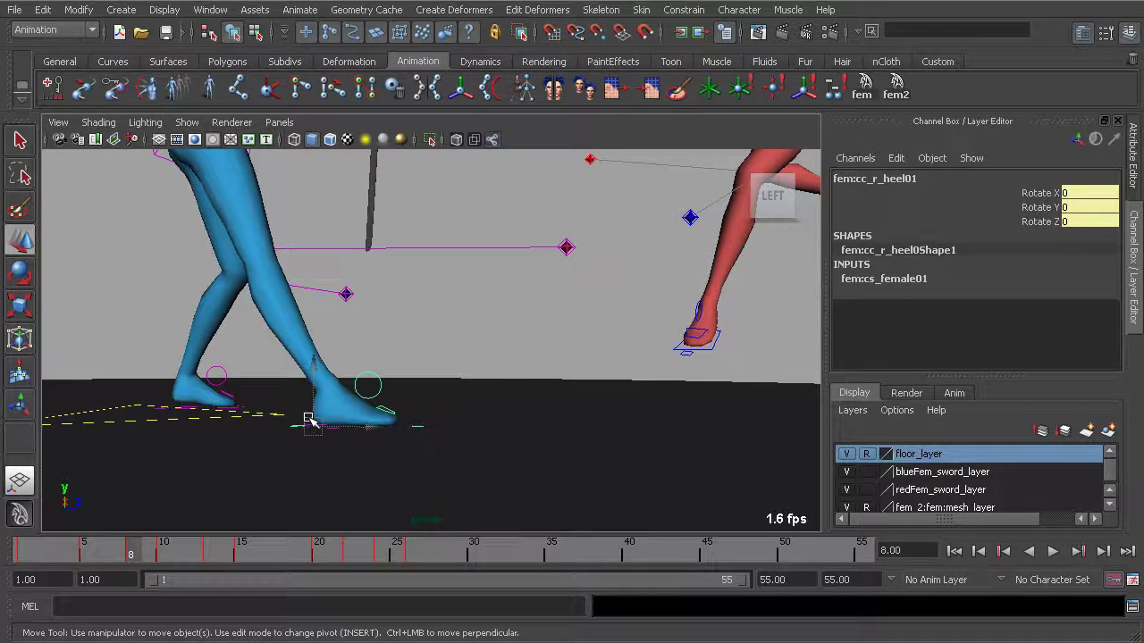
{"action": "mouse_move", "coordinate": [128, 552]}
{"action": "left_mouse_down"}
{"action": "mouse_move", "coordinate": [101, 556]}
{"action": "mouse_move", "coordinate": [149, 557]}
{"action": "left_mouse_up"}
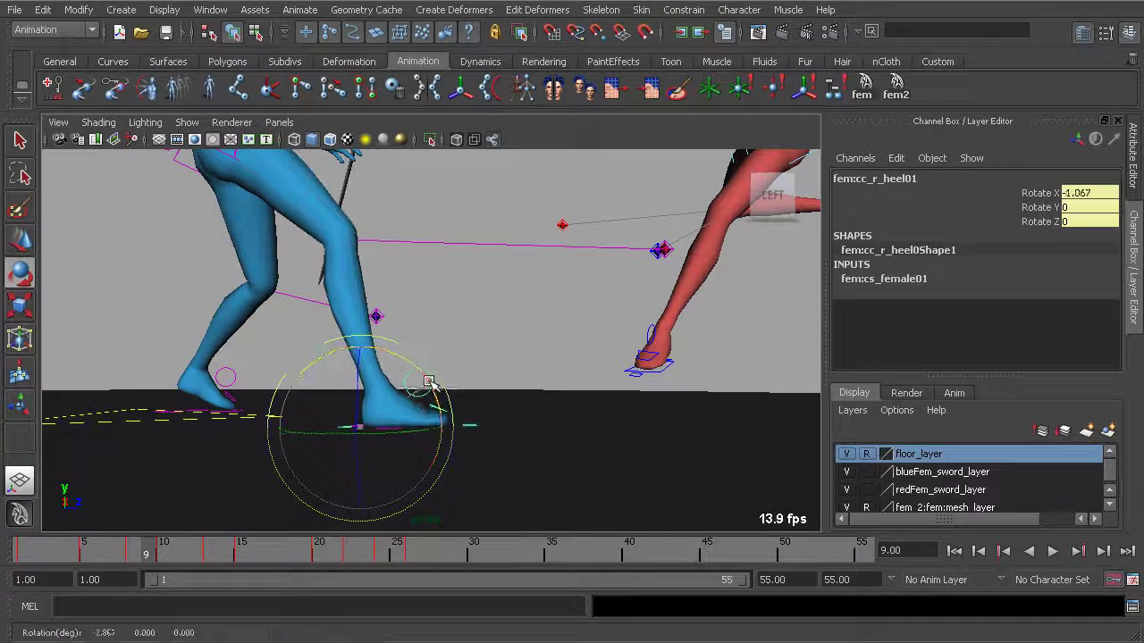
{"action": "left_click_drag", "start_coordinate": [417, 373], "coordinate": [276, 418], "text": "alt"}
{"action": "left_click_drag", "start_coordinate": [426, 316], "coordinate": [408, 438], "text": "alt"}
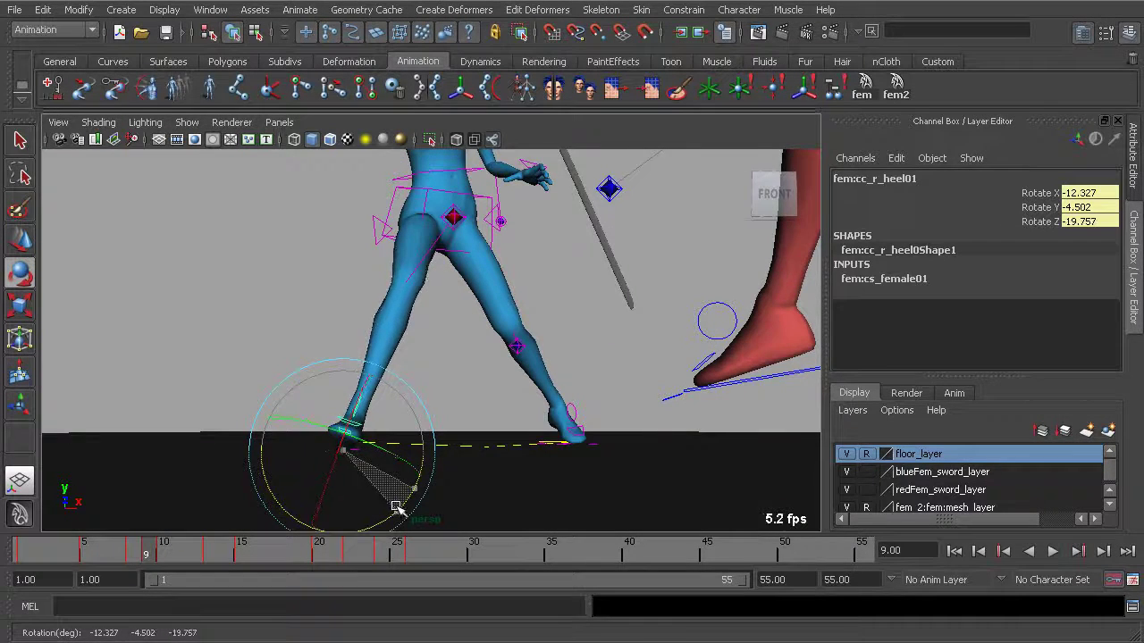
{"action": "left_click_drag", "start_coordinate": [355, 489], "coordinate": [329, 507], "text": "alt"}
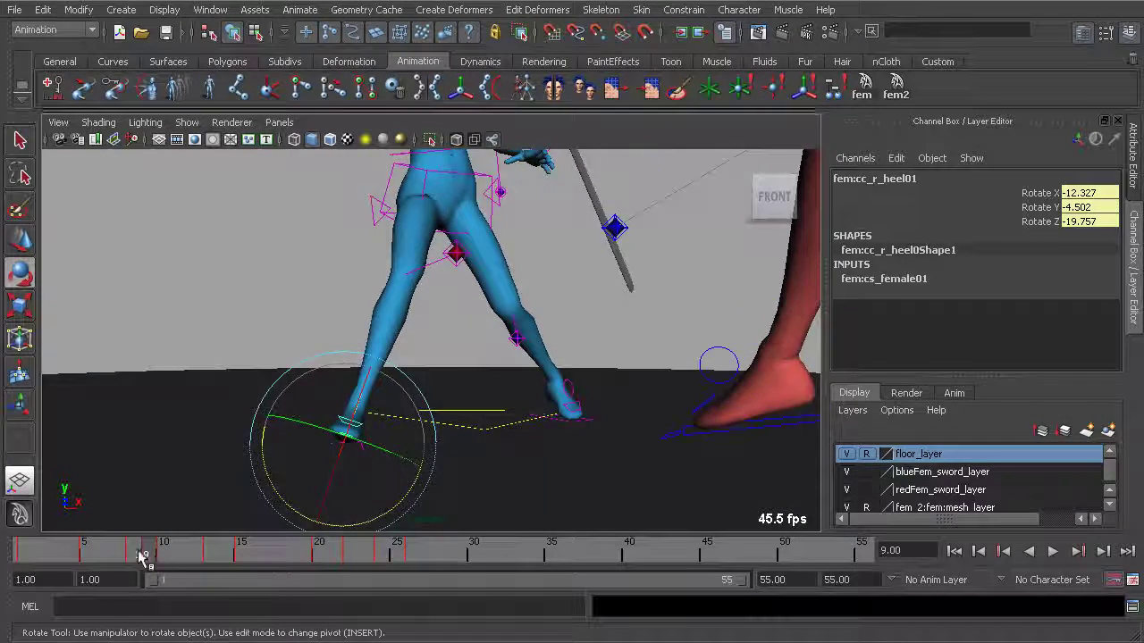
{"action": "key", "text": "alt+v"}
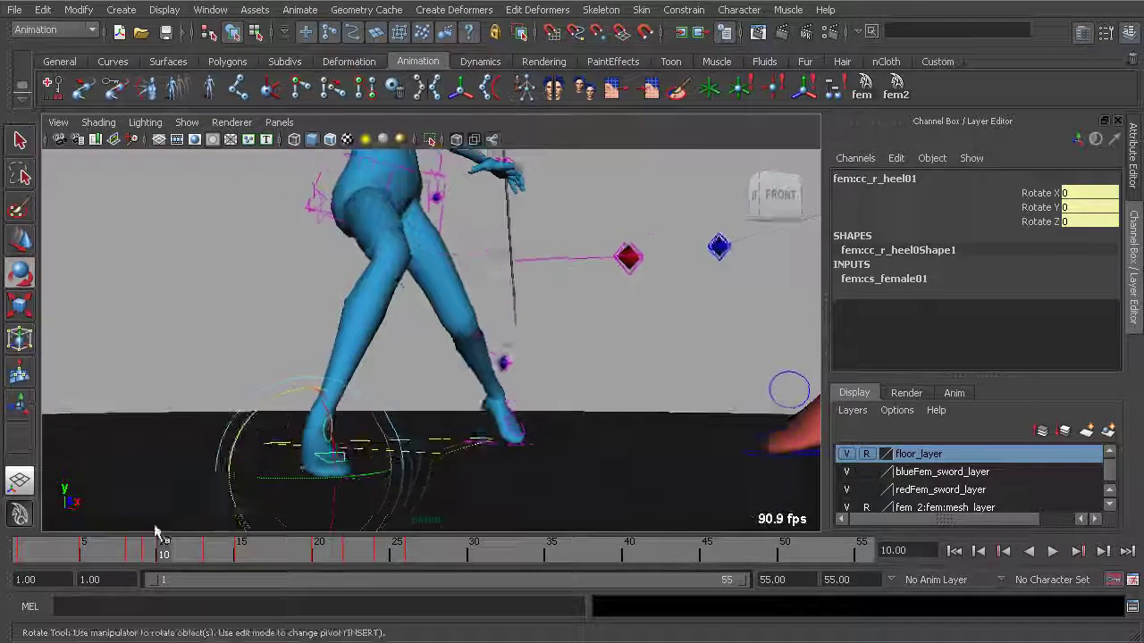
{"action": "left_click_drag", "start_coordinate": [157, 537], "coordinate": [140, 567]}
Raise the blue fighter's right leg control at frame 8 to a Translate Y of 0.542.
{"action": "left_click_drag", "start_coordinate": [133, 484], "coordinate": [478, 449], "text": "alt"}
{"action": "left_click", "coordinate": [478, 450]}
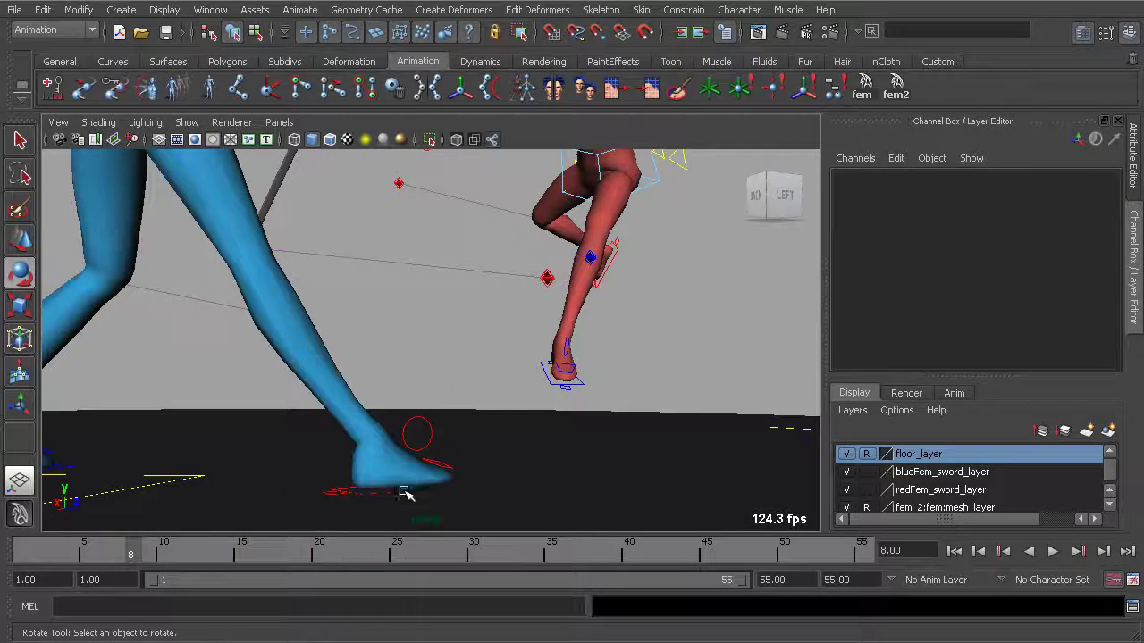
{"action": "left_click", "coordinate": [401, 492]}
{"action": "left_click_drag", "start_coordinate": [408, 485], "coordinate": [402, 449], "text": "alt"}
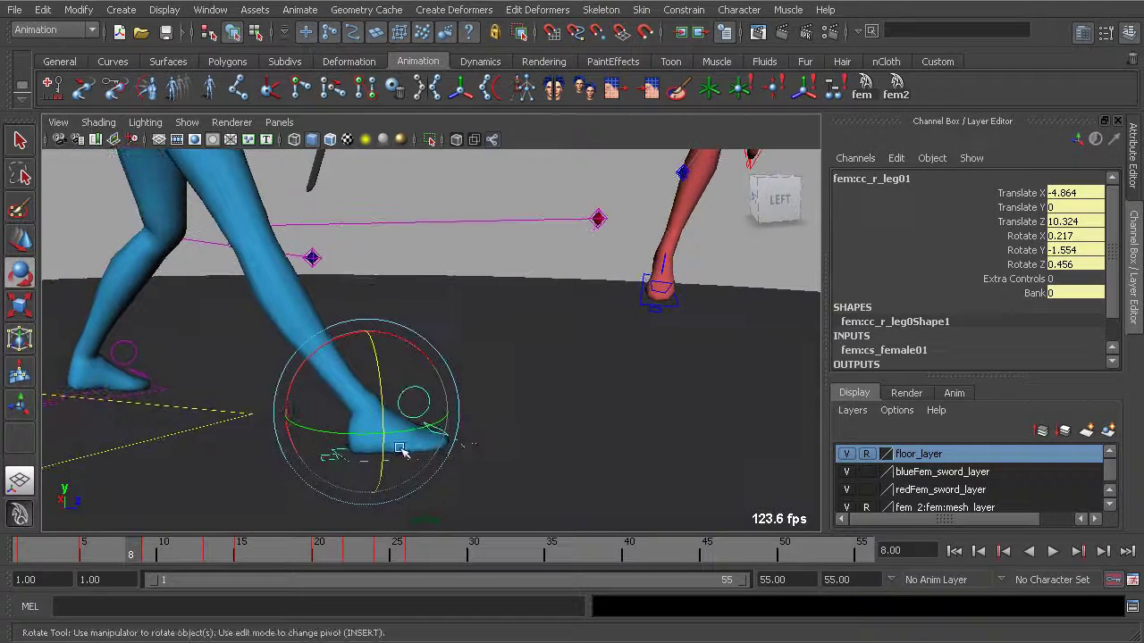
{"action": "key", "text": "alt+v"}
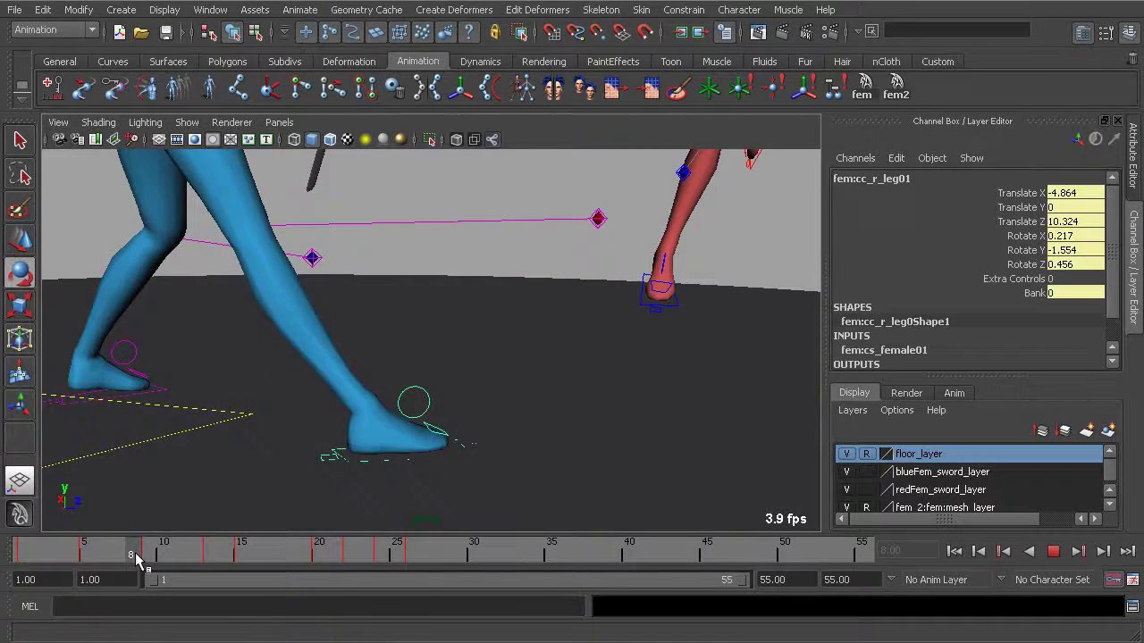
{"action": "left_click_drag", "start_coordinate": [370, 423], "coordinate": [426, 359], "text": "alt"}
{"action": "key", "text": "alt+v"}
{"action": "left_click", "coordinate": [136, 555]}
{"action": "key", "text": "w"}
{"action": "left_click_drag", "start_coordinate": [364, 338], "coordinate": [363, 318]}
Rotate the blue fighter's right leg control at frame 8 to X -3.124, Y -7.989, Z -15.161.
{"action": "scroll", "coordinate": [363, 317], "scroll_direction": "down", "scroll_amount": 5}
{"action": "left_click_drag", "start_coordinate": [519, 340], "coordinate": [386, 361], "text": "alt"}
{"action": "right_click_drag", "start_coordinate": [386, 361], "coordinate": [405, 371], "text": "alt"}
{"action": "left_click_drag", "start_coordinate": [405, 373], "coordinate": [426, 309], "text": "alt"}
{"action": "key", "text": "e"}
{"action": "left_click_drag", "start_coordinate": [517, 421], "coordinate": [452, 380], "text": "alt"}
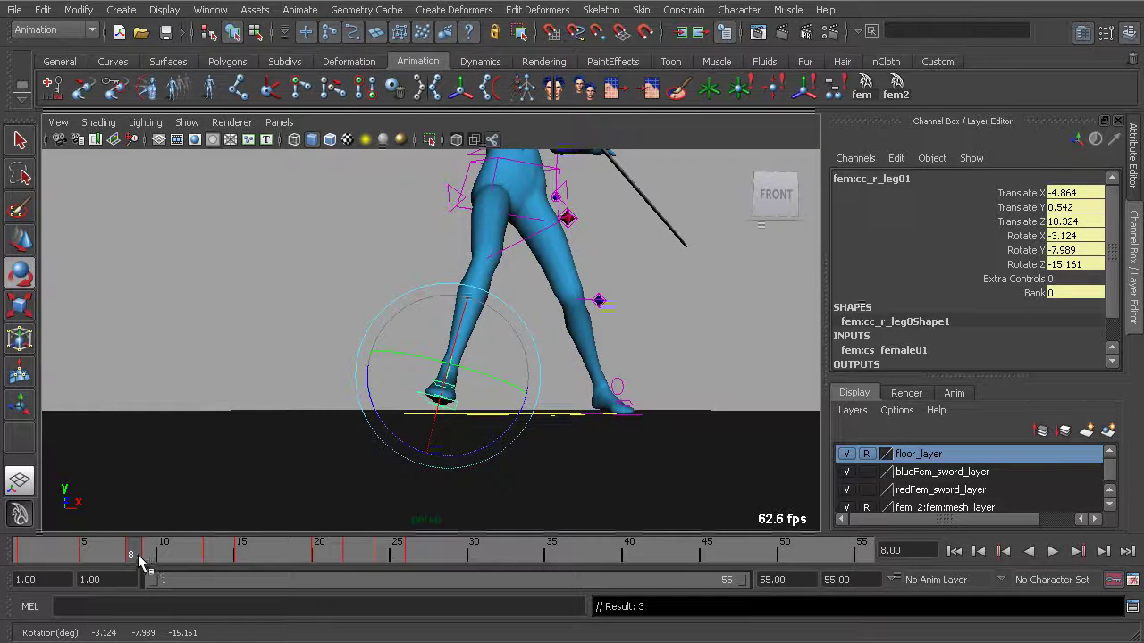
{"action": "key", "text": "alt+v"}
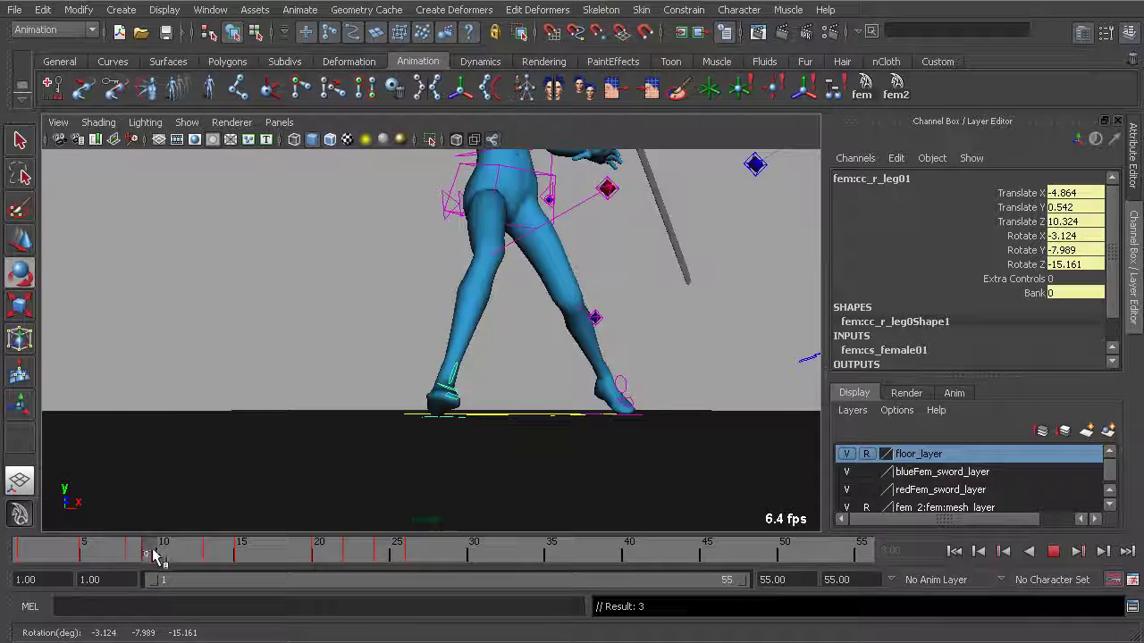
{"action": "left_click_drag", "start_coordinate": [105, 554], "coordinate": [179, 559]}
Examine the blue fighter's footwork from both sides across frames 6 to 11.
{"action": "left_click_drag", "start_coordinate": [366, 458], "coordinate": [549, 496], "text": "alt"}
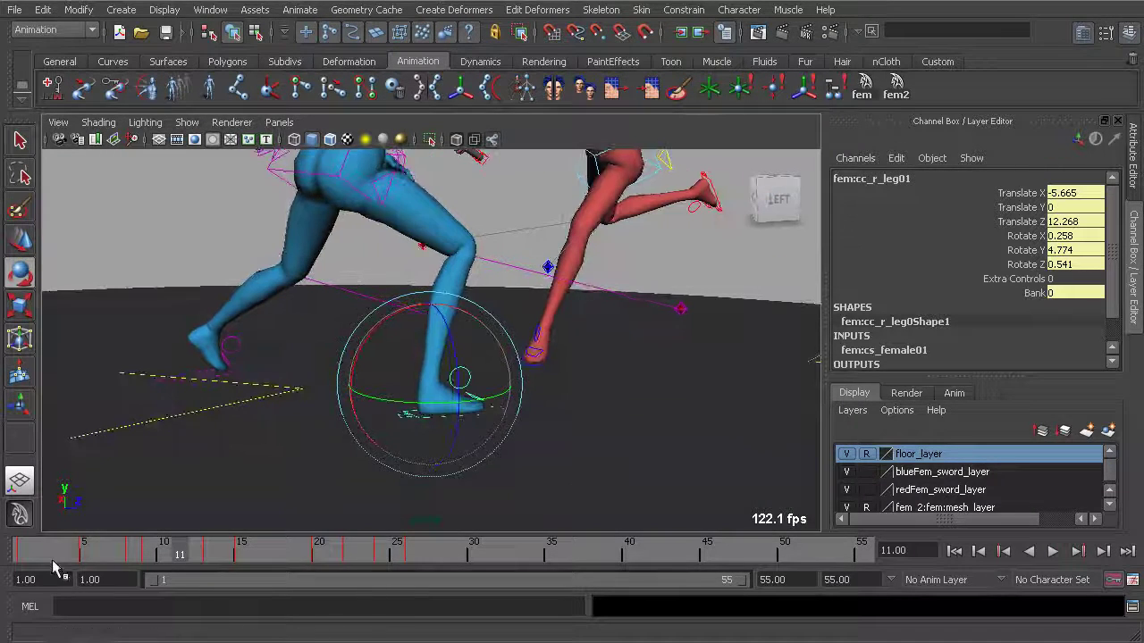
{"action": "key", "text": "alt+v"}
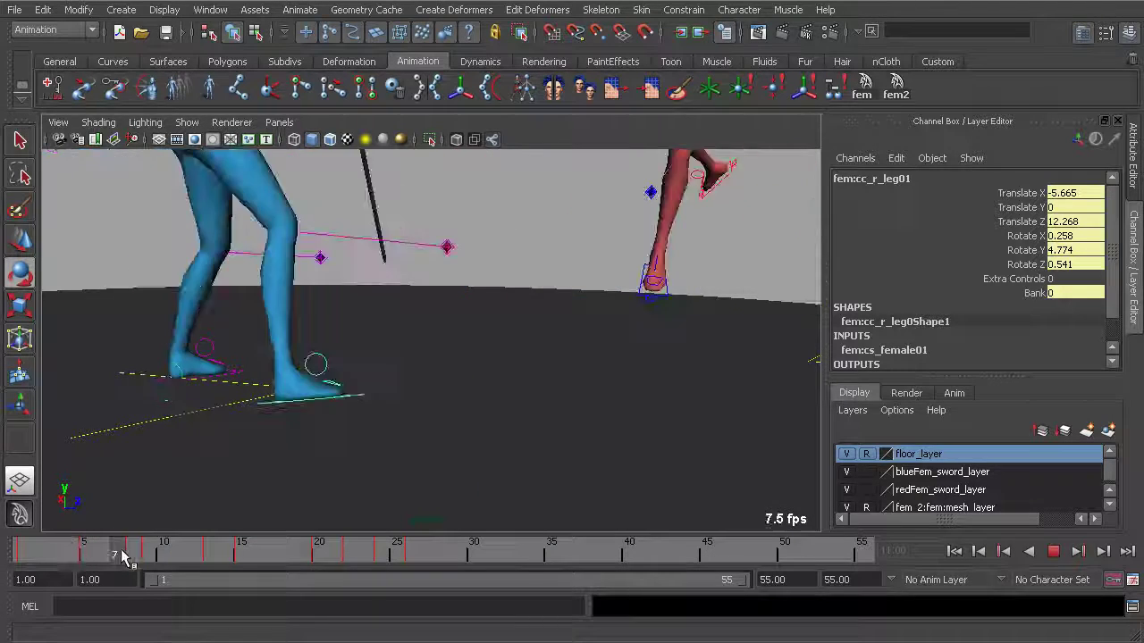
{"action": "middle_click_drag", "start_coordinate": [465, 344], "coordinate": [482, 427], "text": "alt"}
{"action": "right_click_drag", "start_coordinate": [482, 427], "coordinate": [396, 411], "text": "alt"}
{"action": "mouse_move", "coordinate": [167, 555]}
{"action": "left_mouse_down"}
{"action": "mouse_move", "coordinate": [64, 555]}
{"action": "mouse_move", "coordinate": [145, 552]}
{"action": "left_mouse_up"}
{"action": "left_click_drag", "start_coordinate": [163, 509], "coordinate": [476, 323], "text": "alt"}
{"action": "right_click_drag", "start_coordinate": [476, 323], "coordinate": [547, 348], "text": "alt"}
{"action": "middle_click_drag", "start_coordinate": [548, 349], "coordinate": [434, 345], "text": "alt"}
{"action": "right_click_drag", "start_coordinate": [362, 317], "coordinate": [412, 323], "text": "alt"}
{"action": "left_click_drag", "start_coordinate": [75, 554], "coordinate": [163, 563]}
{"action": "left_click_drag", "start_coordinate": [501, 446], "coordinate": [406, 399], "text": "alt"}
{"action": "key", "text": "alt+v"}
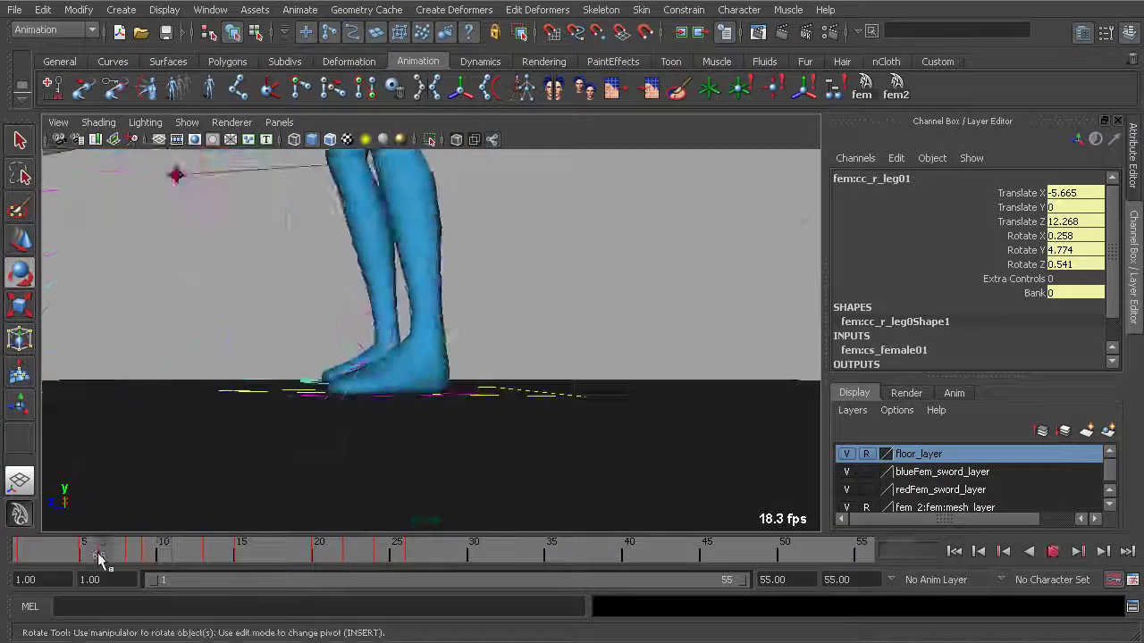
Rotate the blue fighter's left foot control on all three axes at frame 9 to roll and turn the trailing foot.
{"action": "left_click", "coordinate": [149, 552]}
{"action": "left_click_drag", "start_coordinate": [387, 379], "coordinate": [398, 387], "text": "alt"}
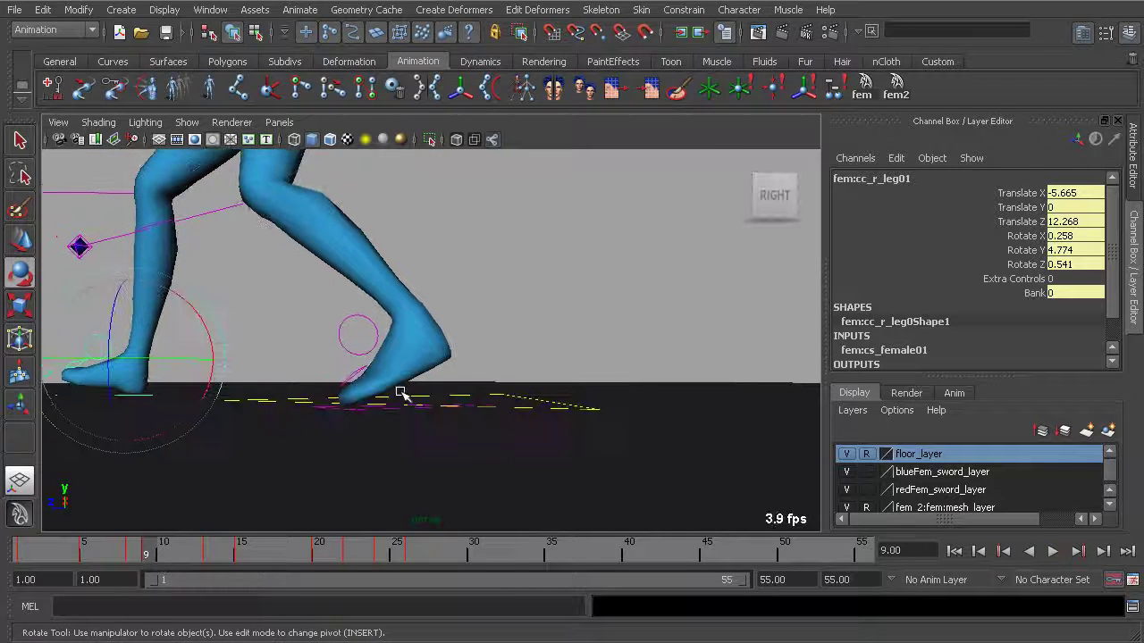
{"action": "right_click_drag", "start_coordinate": [398, 387], "coordinate": [427, 369], "text": "alt"}
{"action": "left_click", "coordinate": [361, 338]}
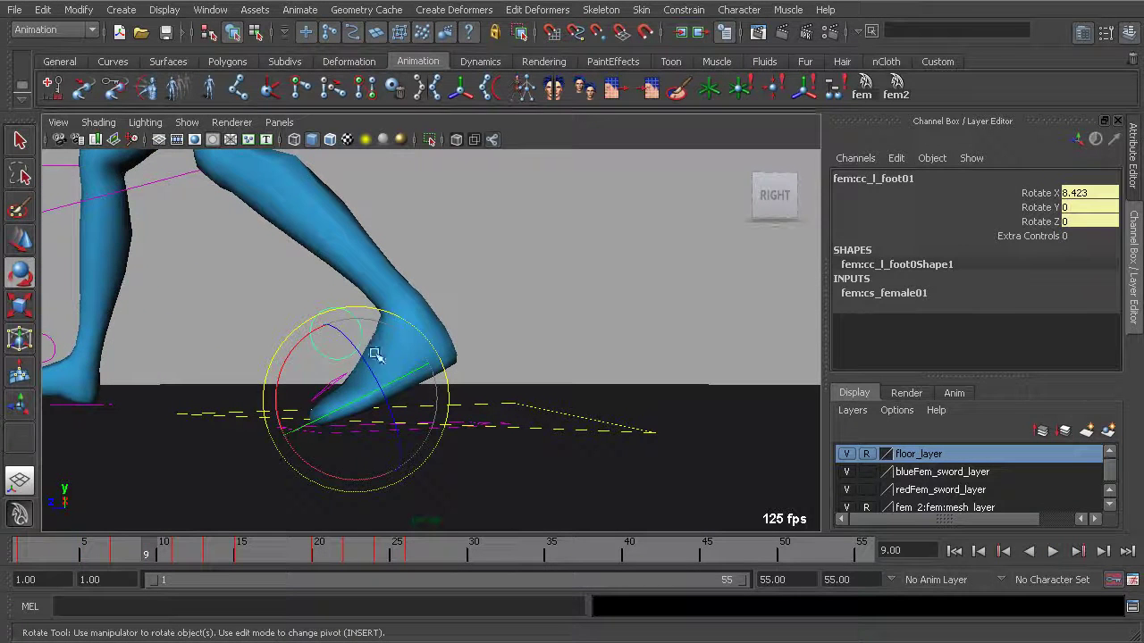
{"action": "left_click_drag", "start_coordinate": [354, 348], "coordinate": [384, 370], "text": "alt"}
{"action": "key", "text": "alt+v"}
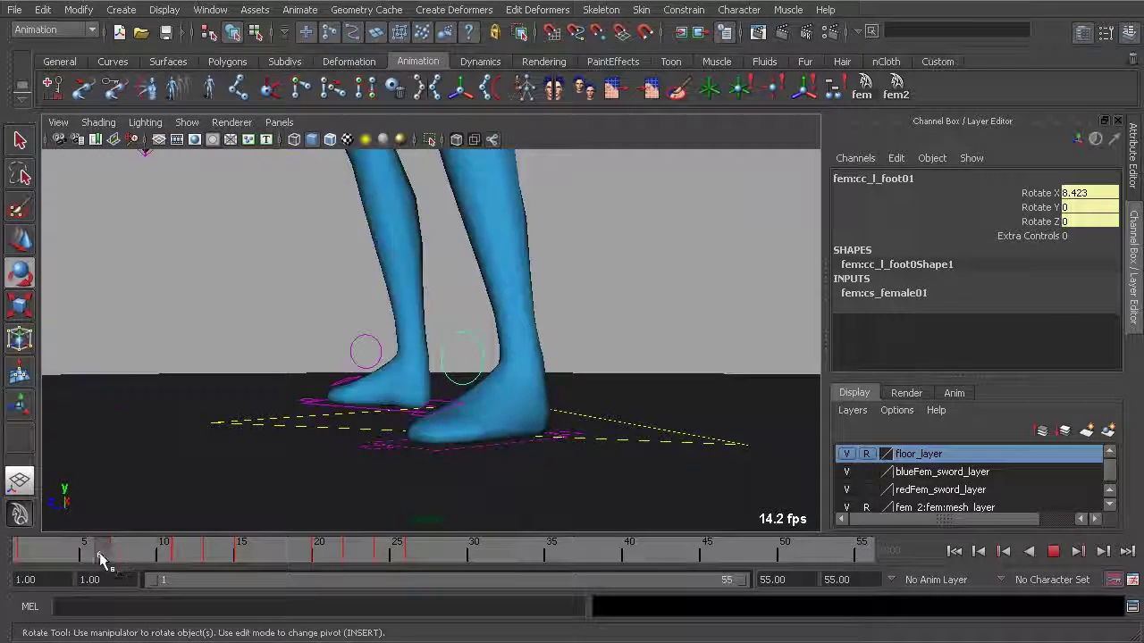
{"action": "left_click_drag", "start_coordinate": [107, 555], "coordinate": [146, 554]}
{"action": "mouse_move", "coordinate": [438, 429]}
{"action": "left_mouse_down", "text": "alt"}
{"action": "mouse_move", "coordinate": [458, 421]}
{"action": "mouse_move", "coordinate": [451, 411]}
{"action": "left_mouse_up", "text": "alt"}
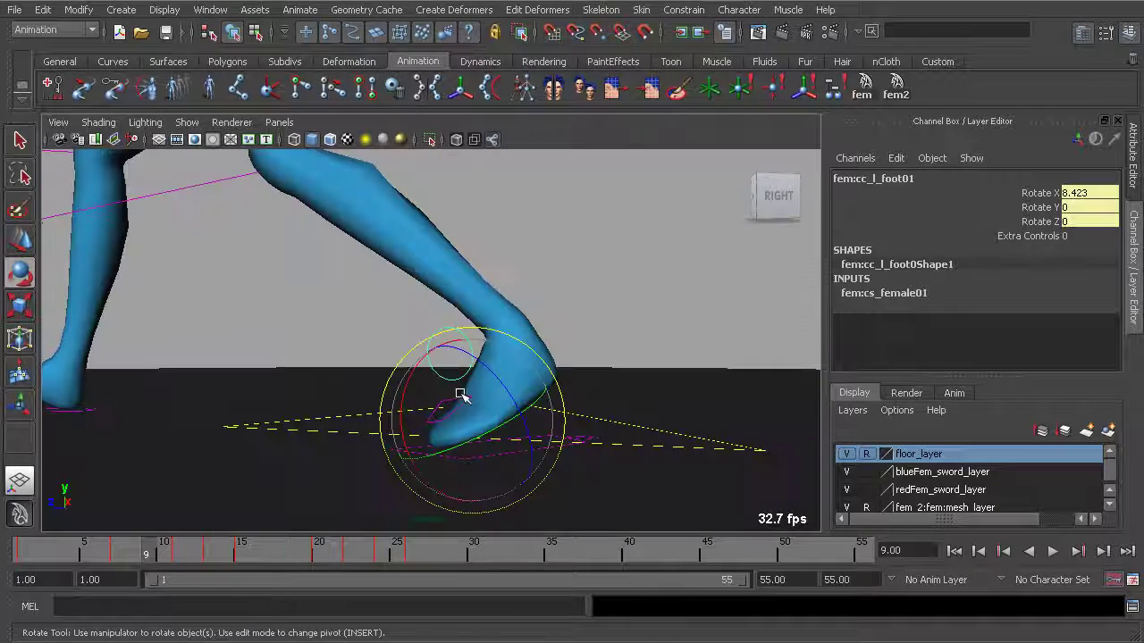
{"action": "left_click_drag", "start_coordinate": [410, 368], "coordinate": [602, 370]}
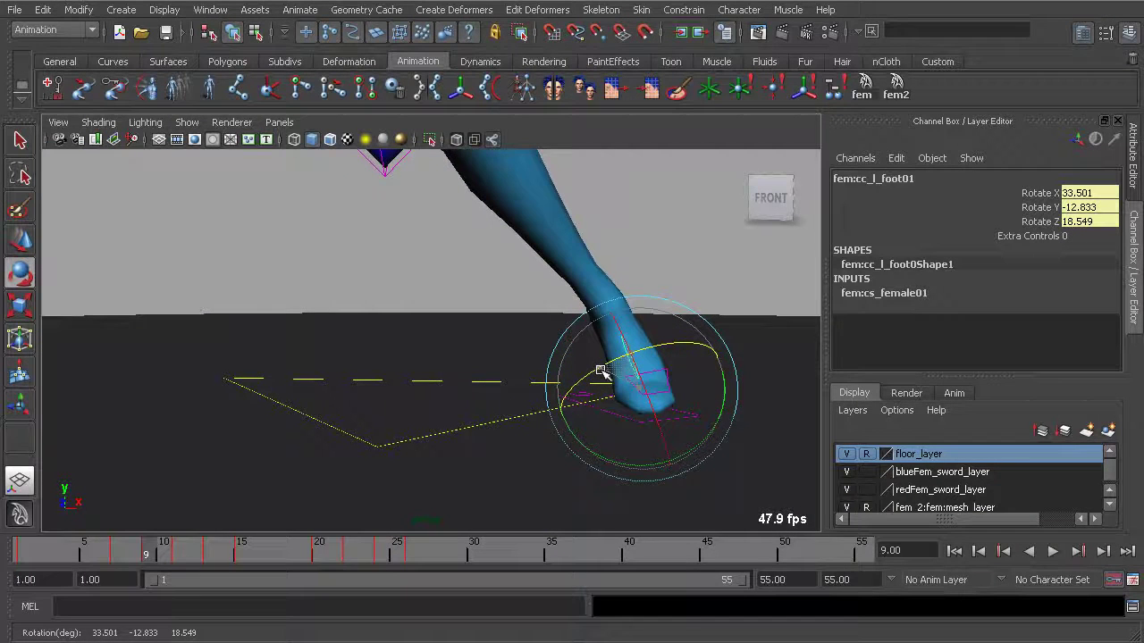
{"action": "left_click_drag", "start_coordinate": [607, 463], "coordinate": [329, 454]}
Examine the blue fighter's trailing foot from several angles across frames 9 to 14.
{"action": "left_click_drag", "start_coordinate": [454, 428], "coordinate": [327, 415], "text": "alt"}
{"action": "middle_click_drag", "start_coordinate": [487, 405], "coordinate": [489, 405], "text": "alt"}
{"action": "right_click_drag", "start_coordinate": [488, 404], "coordinate": [191, 520], "text": "alt"}
{"action": "key", "text": "alt+v"}
{"action": "left_click", "coordinate": [161, 555]}
{"action": "left_click_drag", "start_coordinate": [606, 396], "coordinate": [361, 393], "text": "alt"}
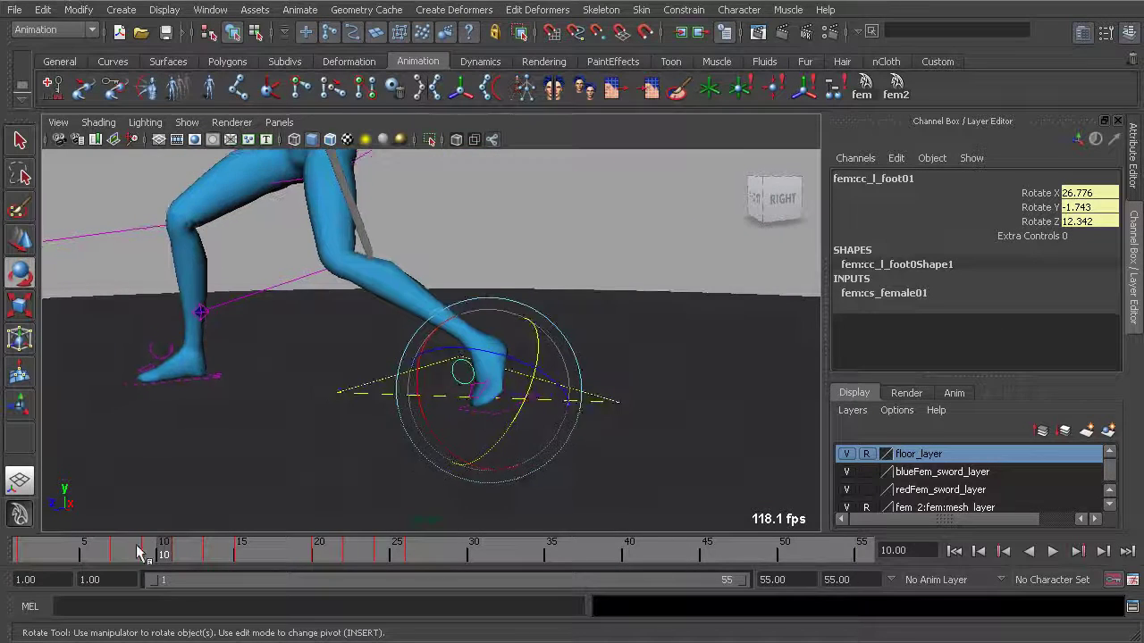
{"action": "key", "text": "alt+v"}
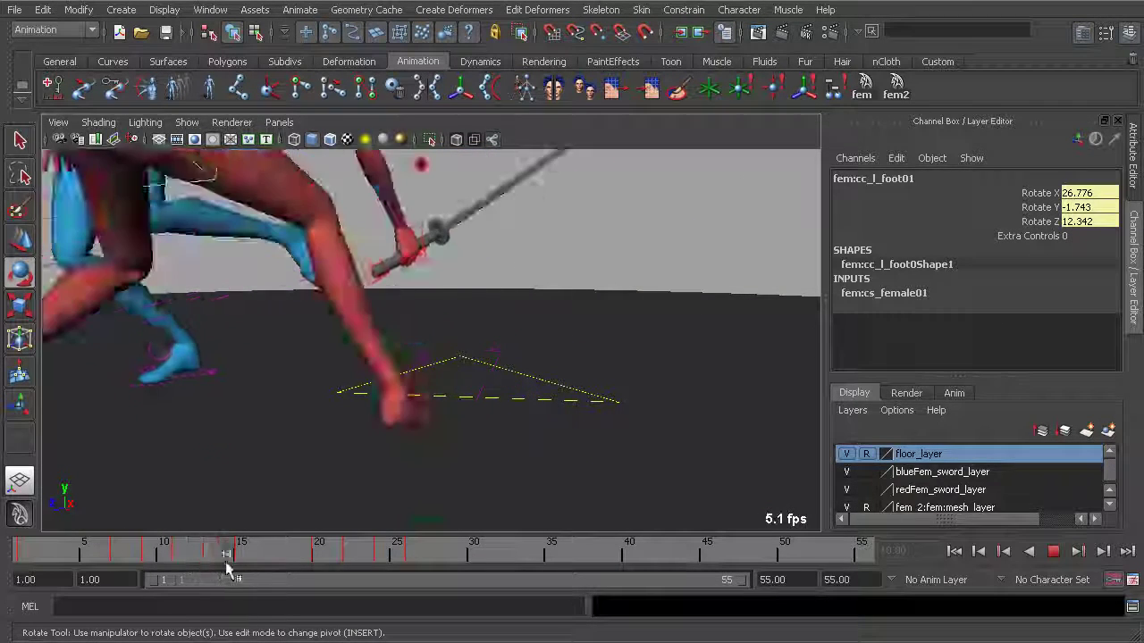
Raise and tilt the blue fighter's left leg control at frame 12 to lift the trailing foot off the floor.
{"action": "left_click", "coordinate": [199, 556]}
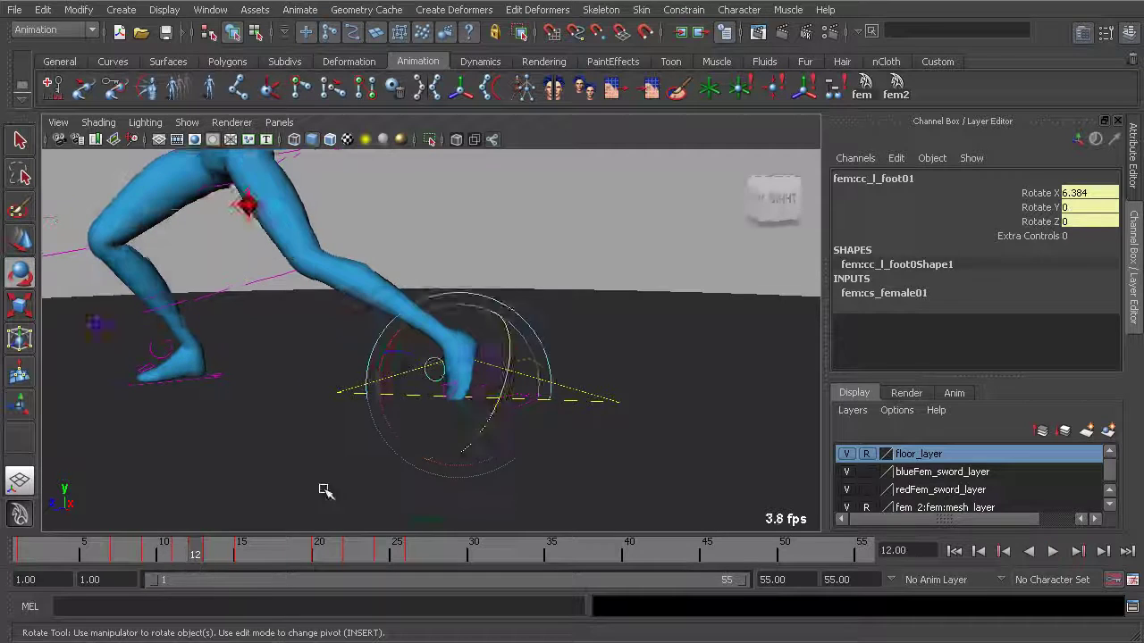
{"action": "left_click_drag", "start_coordinate": [518, 369], "coordinate": [473, 370], "text": "alt"}
{"action": "right_click_drag", "start_coordinate": [472, 370], "coordinate": [626, 351], "text": "alt"}
{"action": "left_click", "coordinate": [524, 294]}
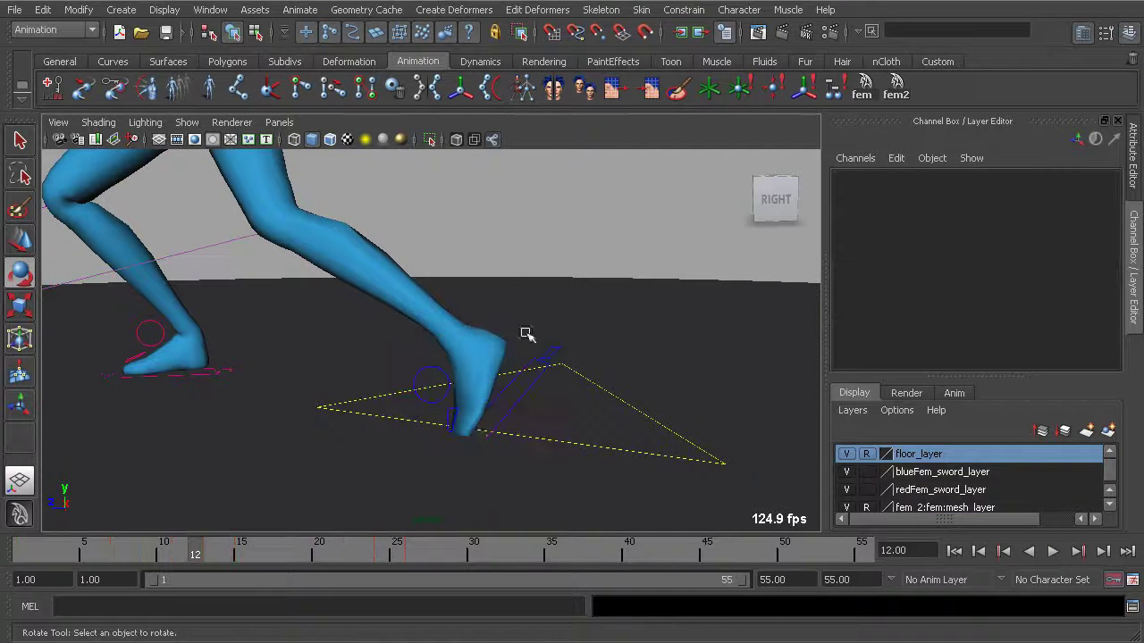
{"action": "left_click", "coordinate": [527, 398]}
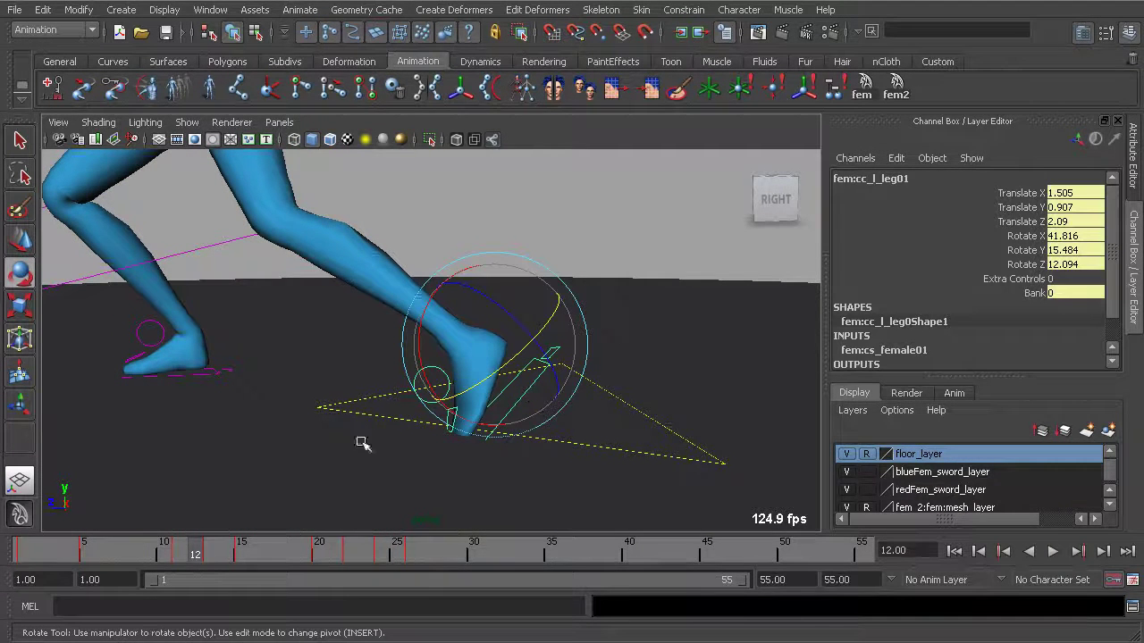
{"action": "key", "text": "alt+v"}
{"action": "mouse_move", "coordinate": [210, 553]}
{"action": "left_mouse_down"}
{"action": "mouse_move", "coordinate": [145, 555]}
{"action": "mouse_move", "coordinate": [197, 558]}
{"action": "left_mouse_up"}
{"action": "middle_click_drag", "start_coordinate": [401, 427], "coordinate": [355, 429], "text": "alt"}
Set the blue fighter's left toe control rotation to 0 on X, Y and Z at frame 12.
{"action": "left_click", "coordinate": [477, 326]}
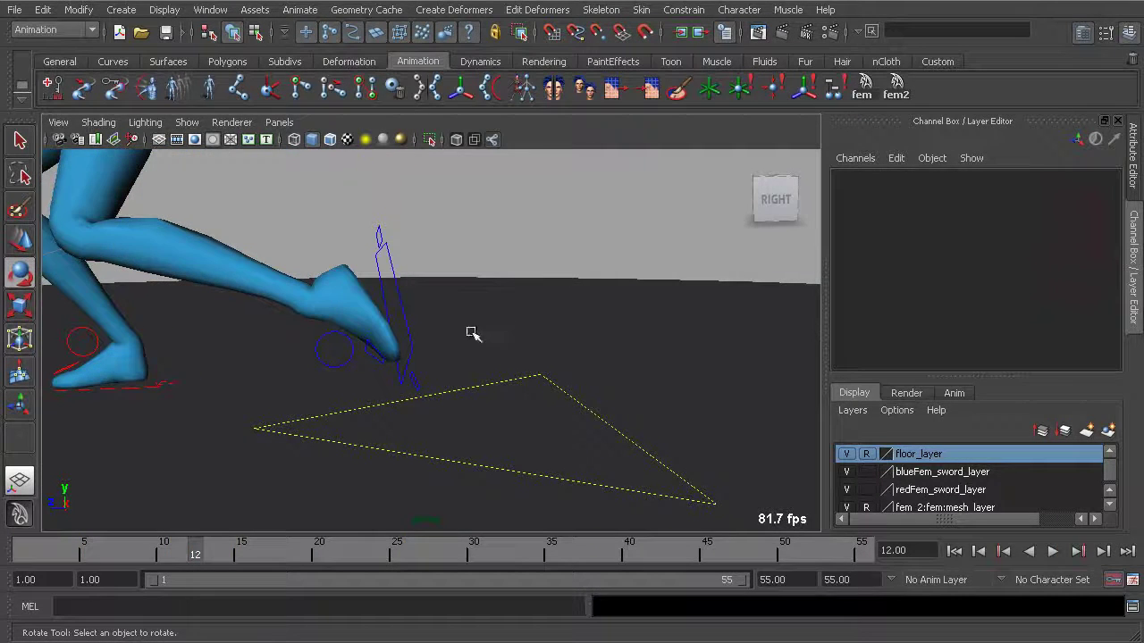
{"action": "left_click_drag", "start_coordinate": [384, 341], "coordinate": [435, 382], "text": "alt"}
{"action": "left_click", "coordinate": [402, 383]}
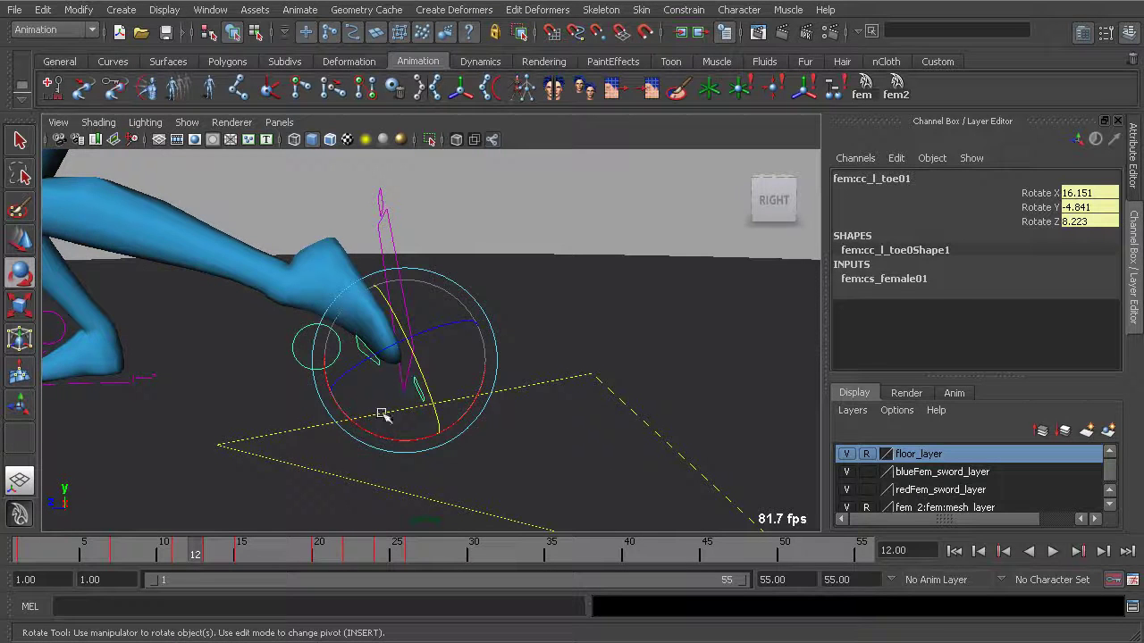
{"action": "key", "text": "alt+v"}
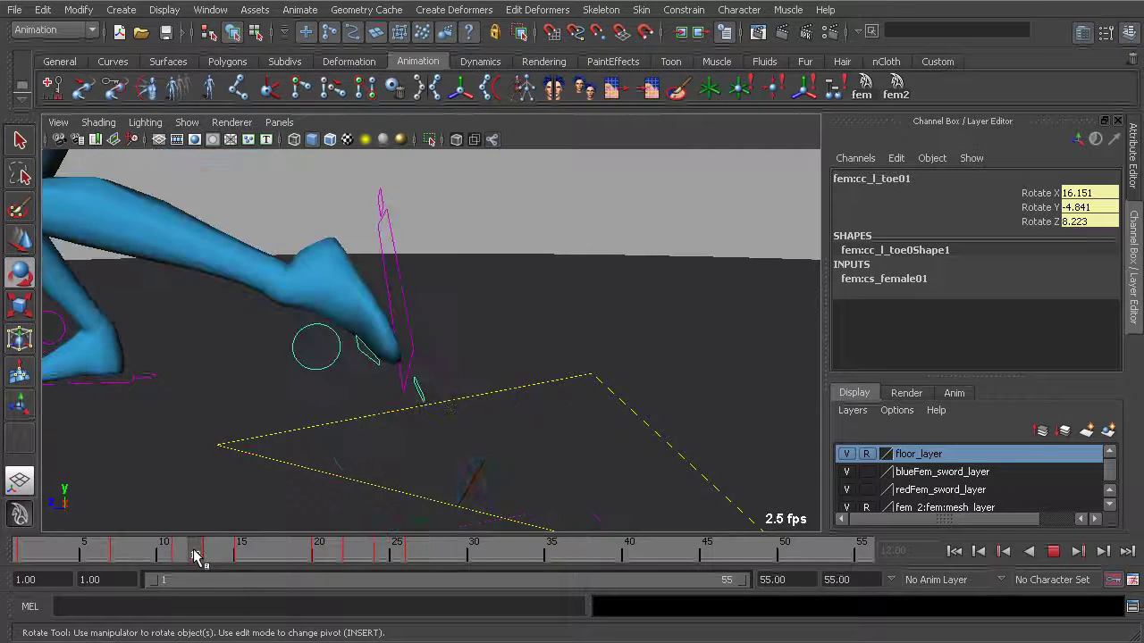
{"action": "left_click", "coordinate": [195, 554]}
{"action": "left_click_drag", "start_coordinate": [301, 517], "coordinate": [380, 358], "text": "alt"}
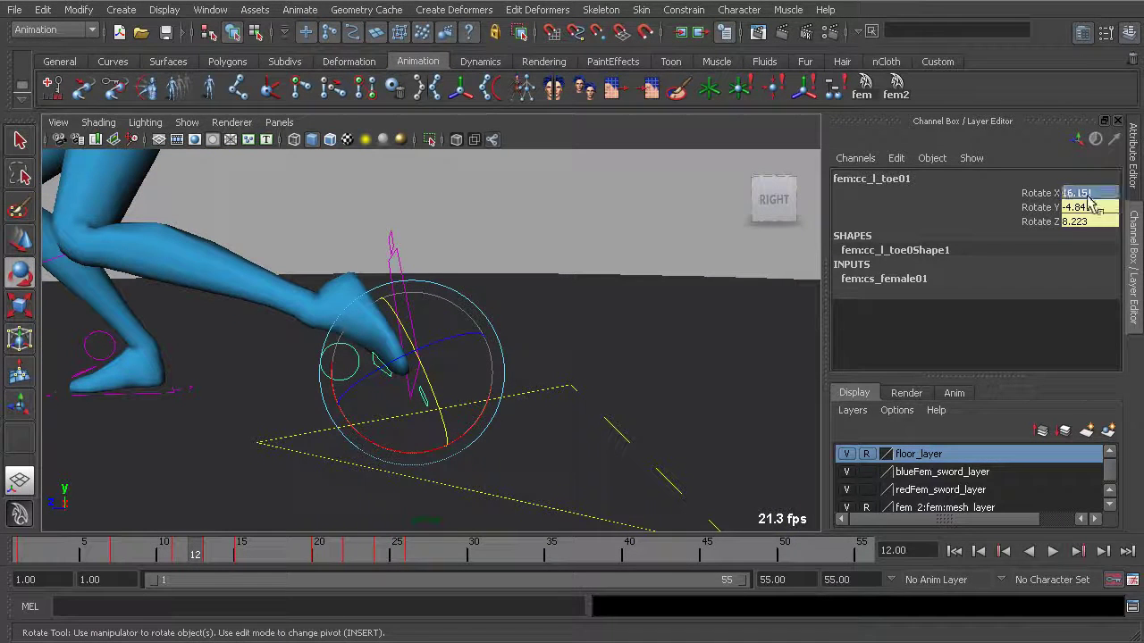
{"action": "type", "text": "0"}
{"action": "key", "text": "Return"}
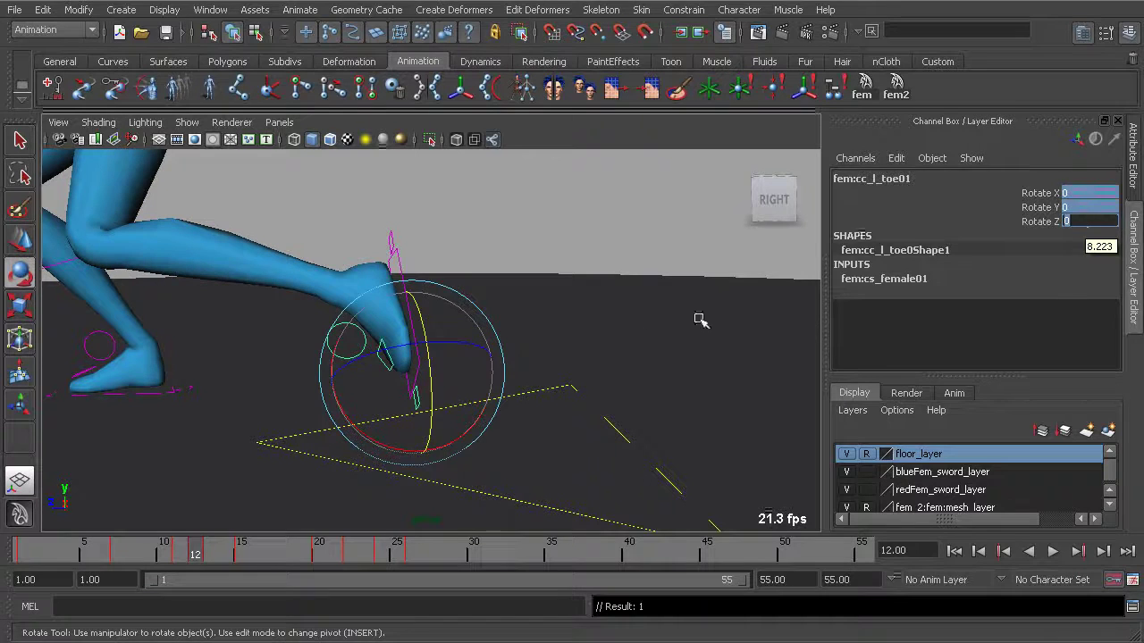
Set the blue fighter's left foot control rotation to 0 on X, Y and Z at frame 12.
{"action": "left_click", "coordinate": [540, 250]}
{"action": "left_click", "coordinate": [355, 357]}
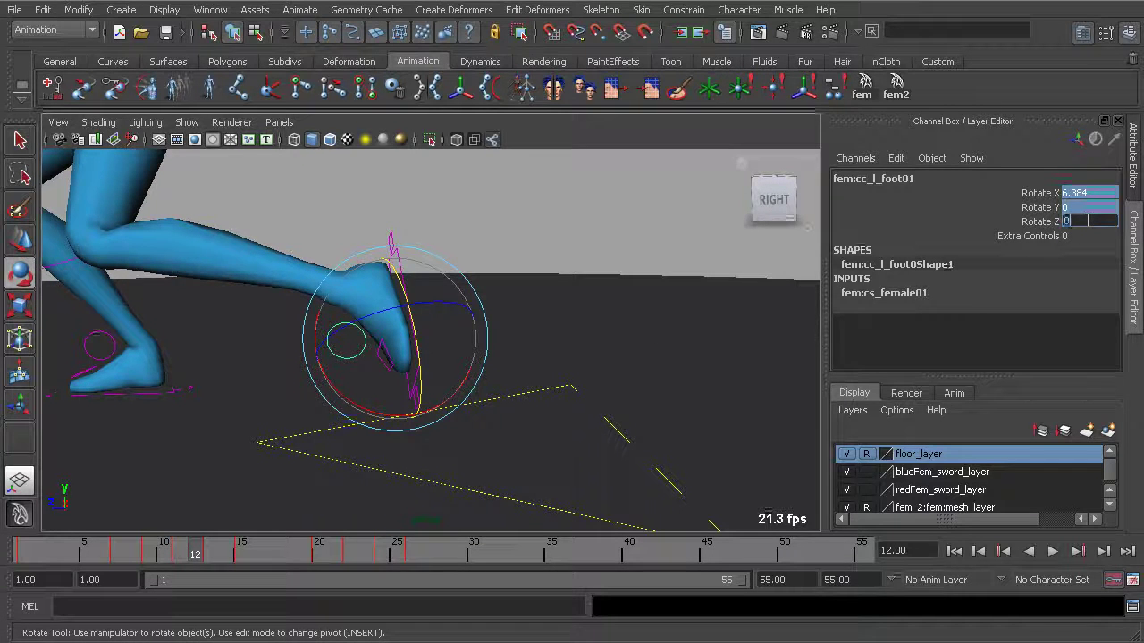
{"action": "key", "text": "Return"}
Select the blue fighter's left leg control and examine the raised back leg around frame 13.
{"action": "left_click", "coordinate": [211, 555]}
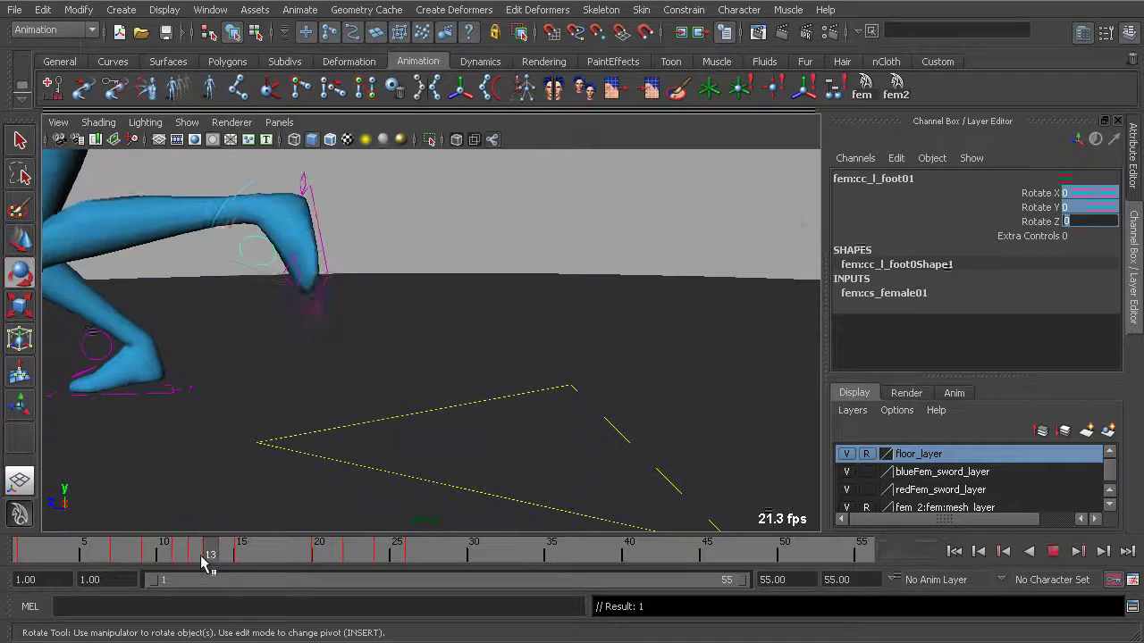
{"action": "middle_click_drag", "start_coordinate": [432, 339], "coordinate": [534, 427], "text": "alt"}
{"action": "left_click_drag", "start_coordinate": [534, 426], "coordinate": [259, 379], "text": "alt"}
{"action": "middle_click_drag", "start_coordinate": [679, 374], "coordinate": [513, 375], "text": "alt"}
{"action": "left_click_drag", "start_coordinate": [514, 377], "coordinate": [410, 468], "text": "alt"}
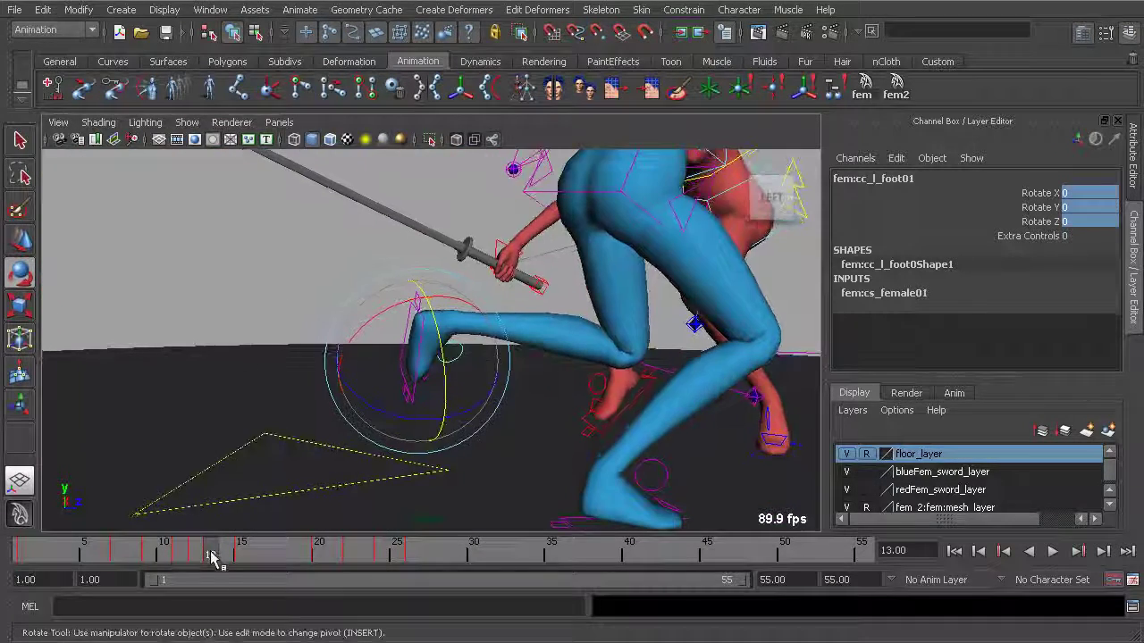
{"action": "key", "text": "alt+v"}
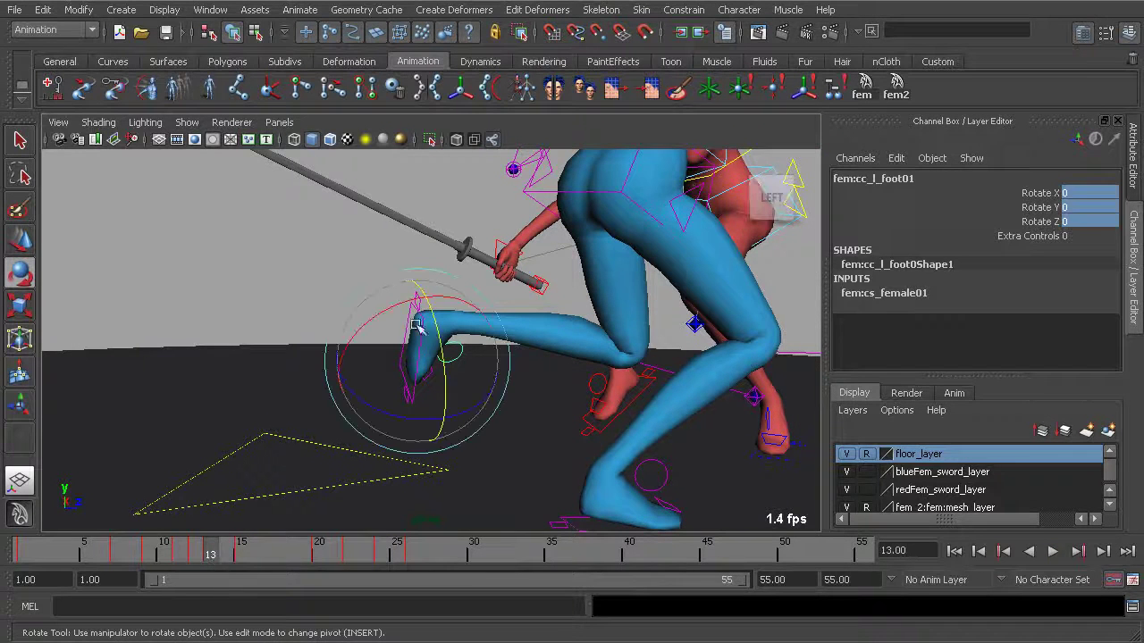
{"action": "left_click", "coordinate": [393, 277]}
{"action": "left_click", "coordinate": [410, 319]}
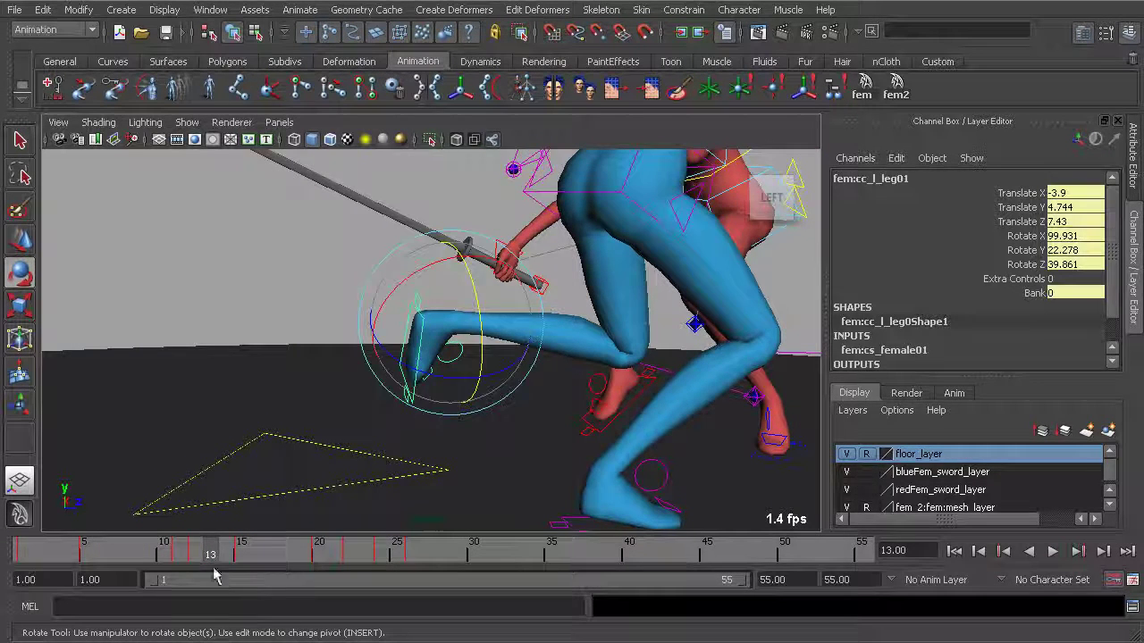
{"action": "key", "text": "alt+v"}
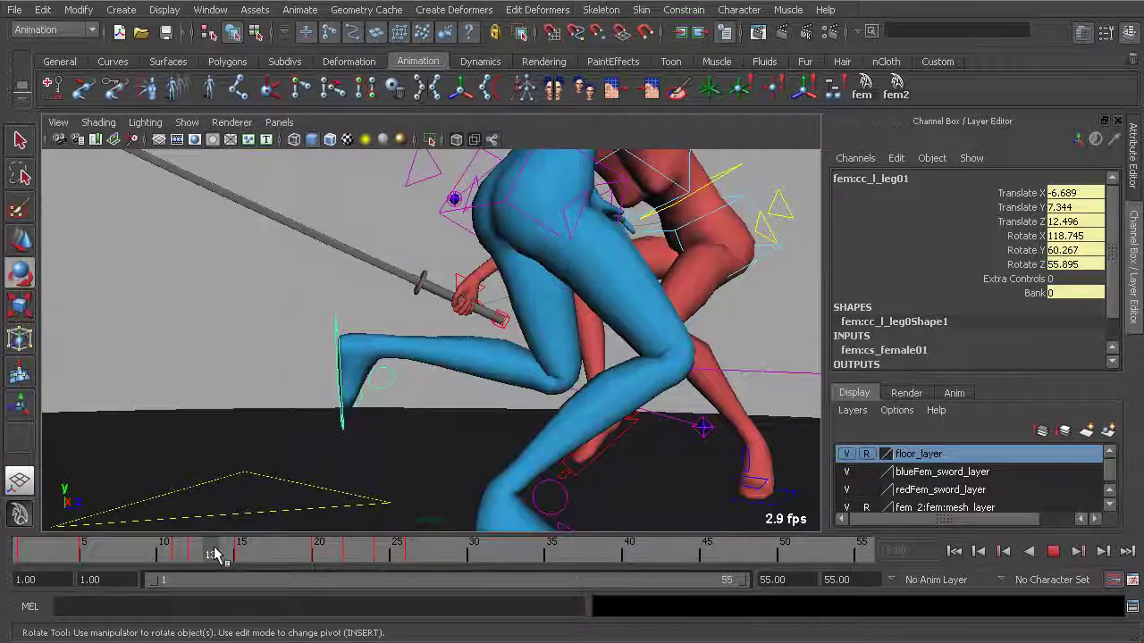
Rotate the blue fighter's left leg control at frame 13 to a Rotate X of about 120.6, tilting the raised trailing foot.
{"action": "mouse_move", "coordinate": [216, 568]}
{"action": "left_mouse_down"}
{"action": "mouse_move", "coordinate": [188, 554]}
{"action": "mouse_move", "coordinate": [210, 551]}
{"action": "left_mouse_up"}
{"action": "middle_click_drag", "start_coordinate": [295, 463], "coordinate": [339, 400], "text": "alt"}
{"action": "right_click_drag", "start_coordinate": [339, 400], "coordinate": [401, 402], "text": "alt"}
{"action": "mouse_move", "coordinate": [196, 566]}
{"action": "left_mouse_down"}
{"action": "mouse_move", "coordinate": [158, 548]}
{"action": "mouse_move", "coordinate": [197, 548]}
{"action": "left_mouse_up"}
{"action": "key", "text": "alt+v"}
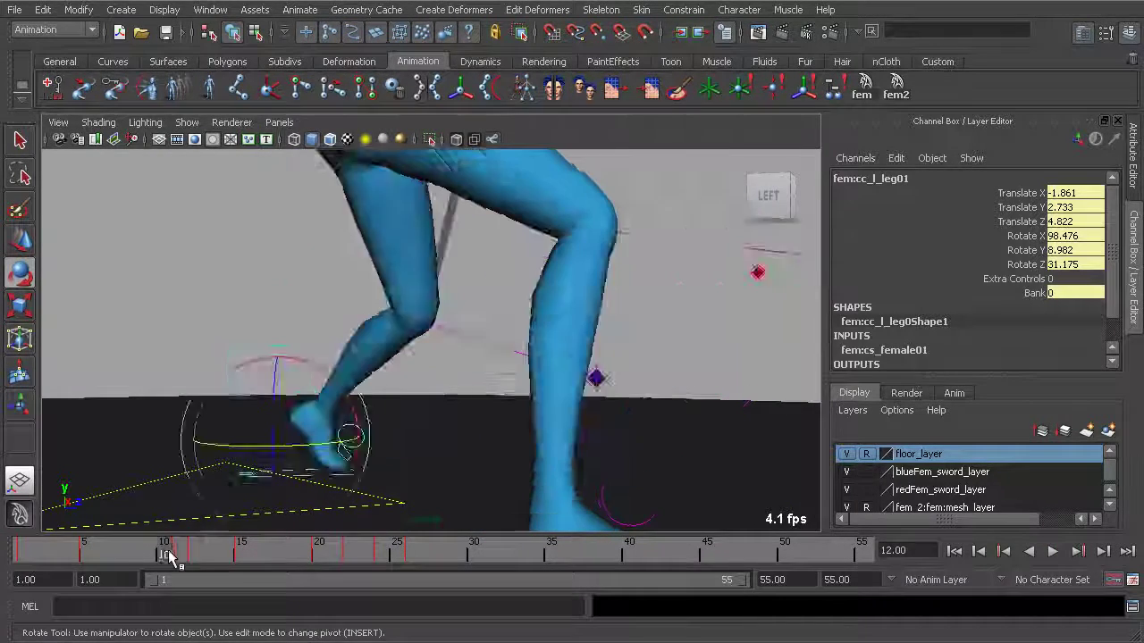
{"action": "key", "text": "Escape"}
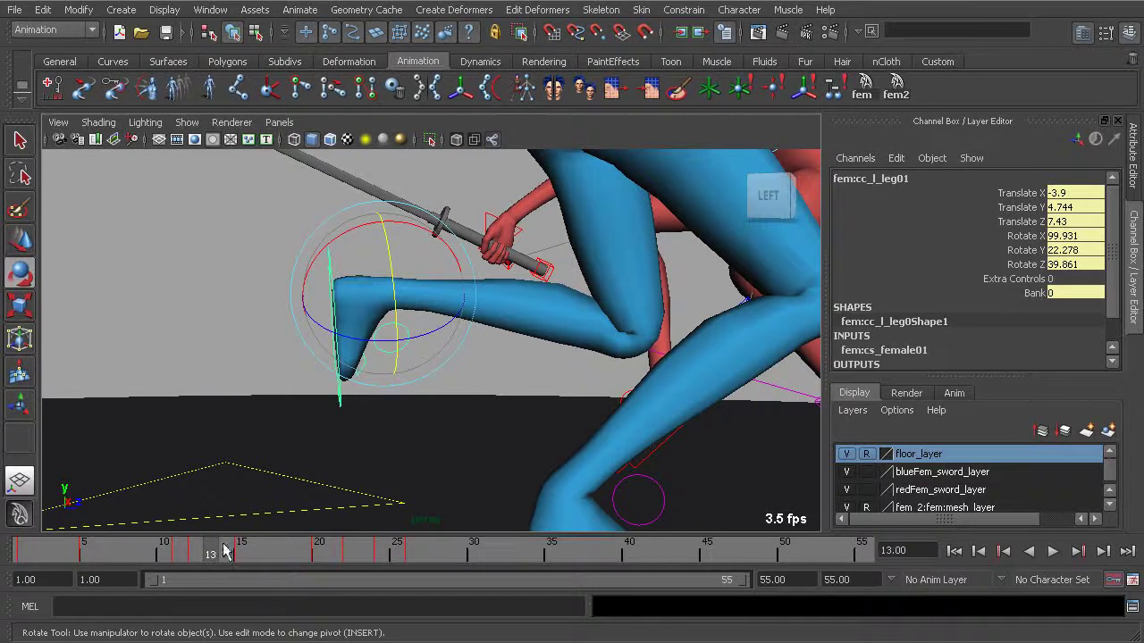
{"action": "left_click_drag", "start_coordinate": [355, 301], "coordinate": [422, 277], "text": "alt"}
{"action": "left_click_drag", "start_coordinate": [394, 240], "coordinate": [400, 235], "text": "alt"}
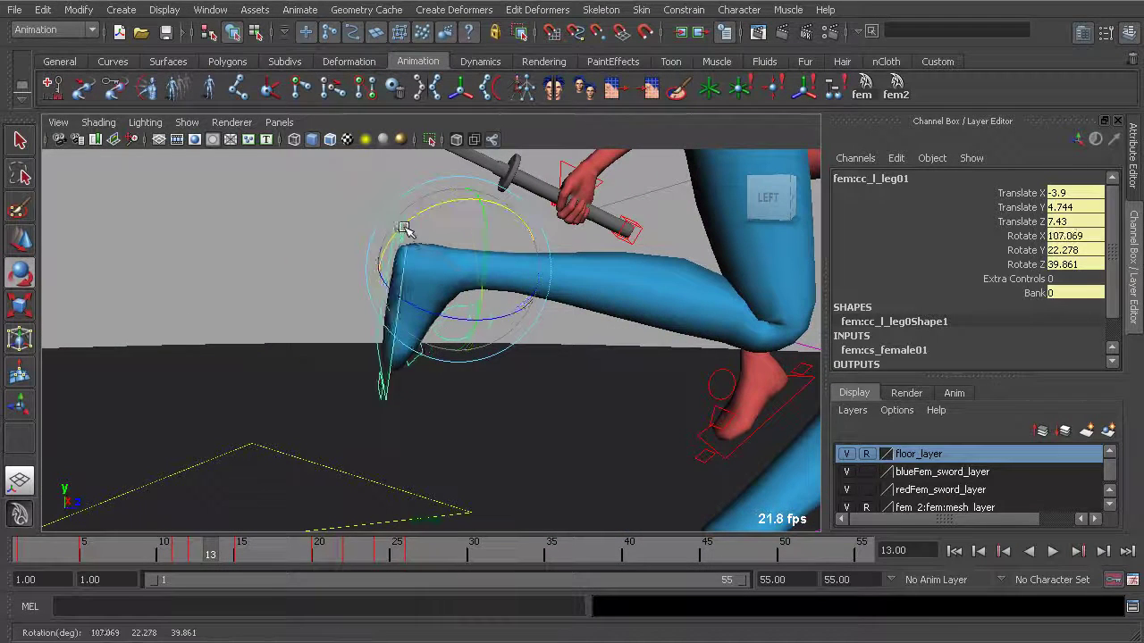
{"action": "left_click_drag", "start_coordinate": [426, 225], "coordinate": [417, 303], "text": "alt"}
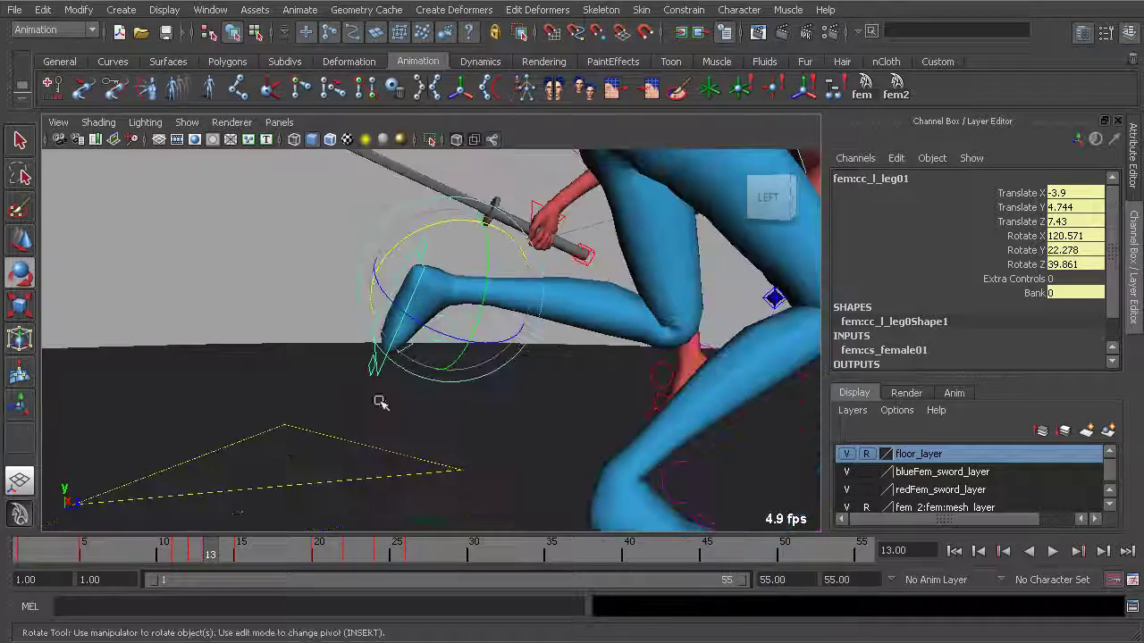
Examine the blue fighter's raised back leg as it swings through frames 12 to 16, close up and from farther away.
{"action": "key", "text": "alt+v"}
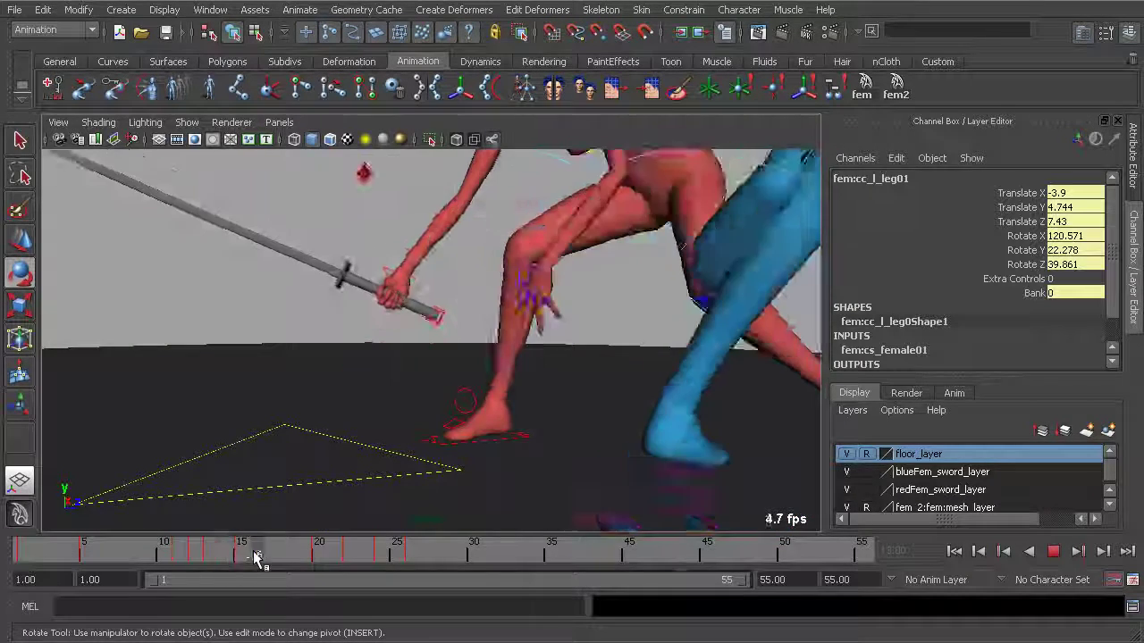
{"action": "left_click_drag", "start_coordinate": [195, 554], "coordinate": [240, 555]}
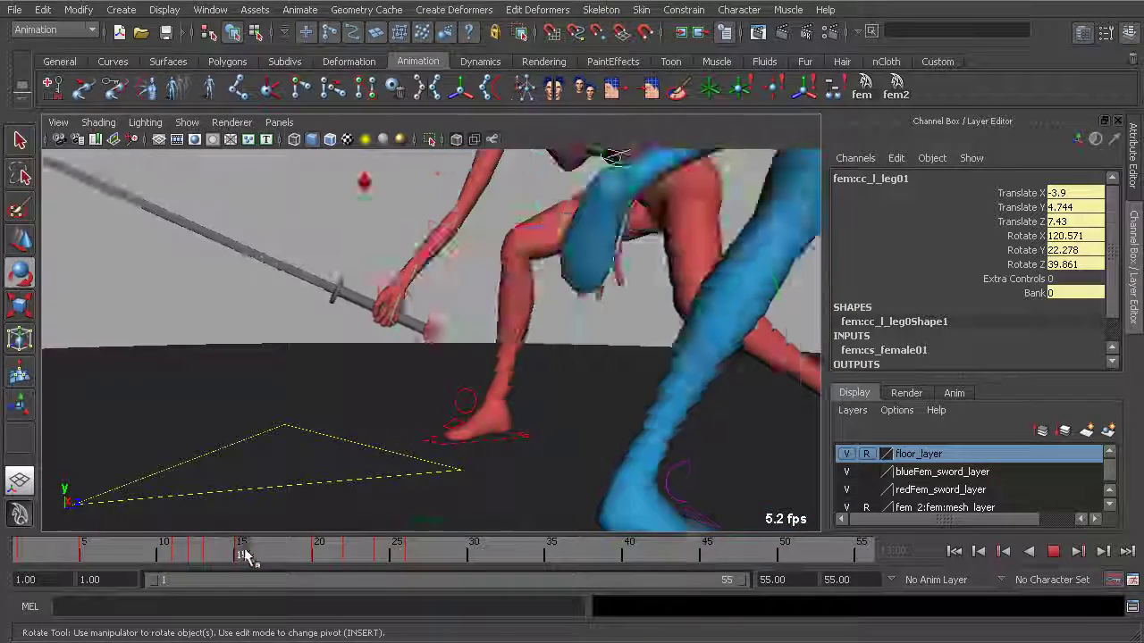
{"action": "right_click_drag", "start_coordinate": [290, 326], "coordinate": [192, 318], "text": "alt"}
{"action": "left_click_drag", "start_coordinate": [192, 318], "coordinate": [253, 413], "text": "alt"}
{"action": "key", "text": "alt+v"}
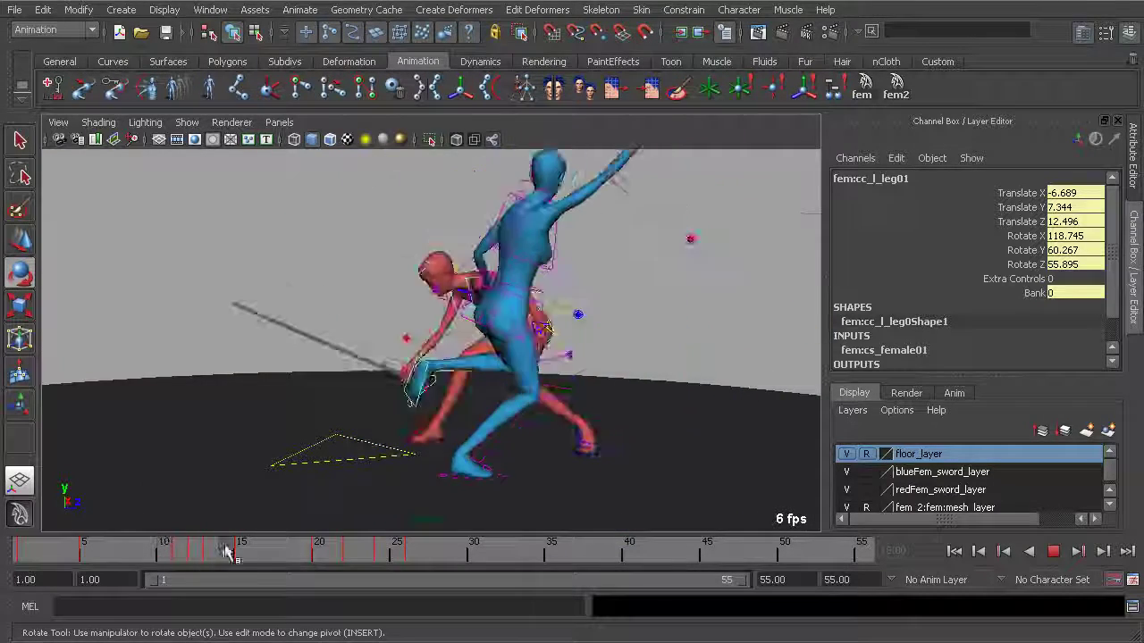
{"action": "key", "text": "alt+v"}
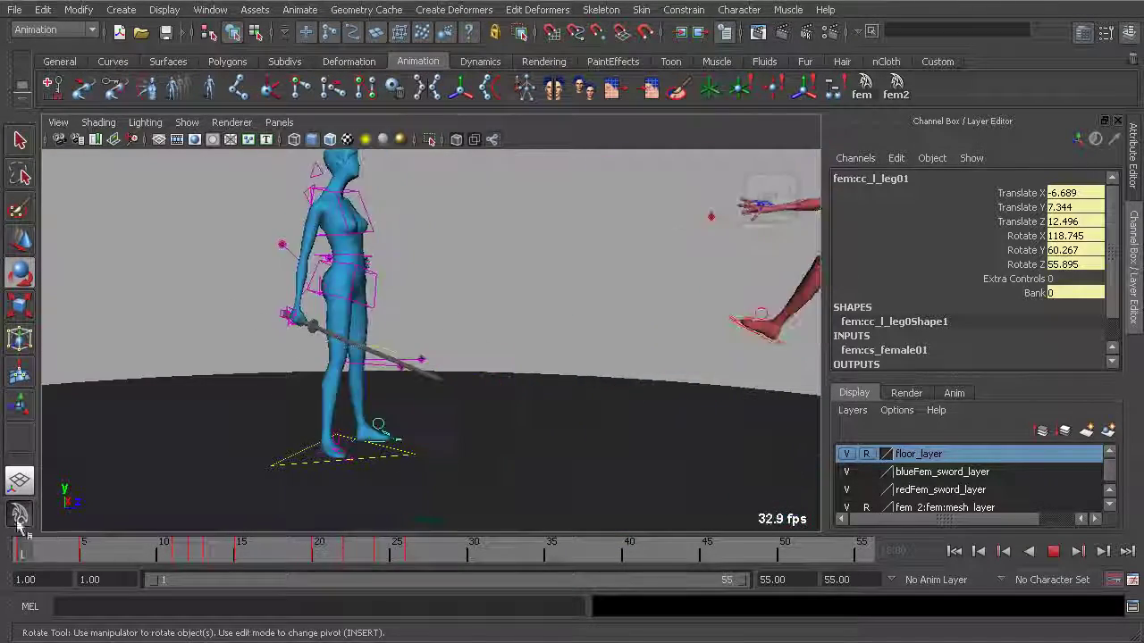
Hide the control curves, deselect the leg control and play the whole sword-fight animation from the side.
{"action": "left_click", "coordinate": [189, 122]}
{"action": "left_click", "coordinate": [192, 204]}
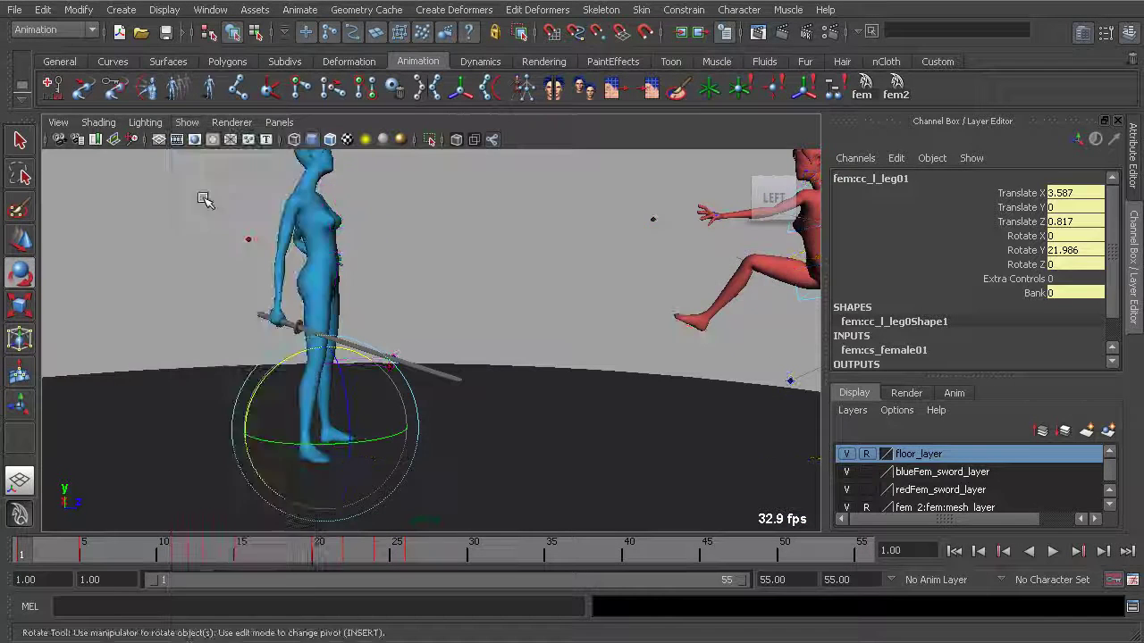
{"action": "scroll", "coordinate": [450, 244], "scroll_direction": "down", "scroll_amount": 3}
{"action": "left_click", "coordinate": [604, 367]}
{"action": "left_click", "coordinate": [1048, 552]}
{"action": "left_click_drag", "start_coordinate": [518, 427], "coordinate": [545, 408], "text": "alt"}
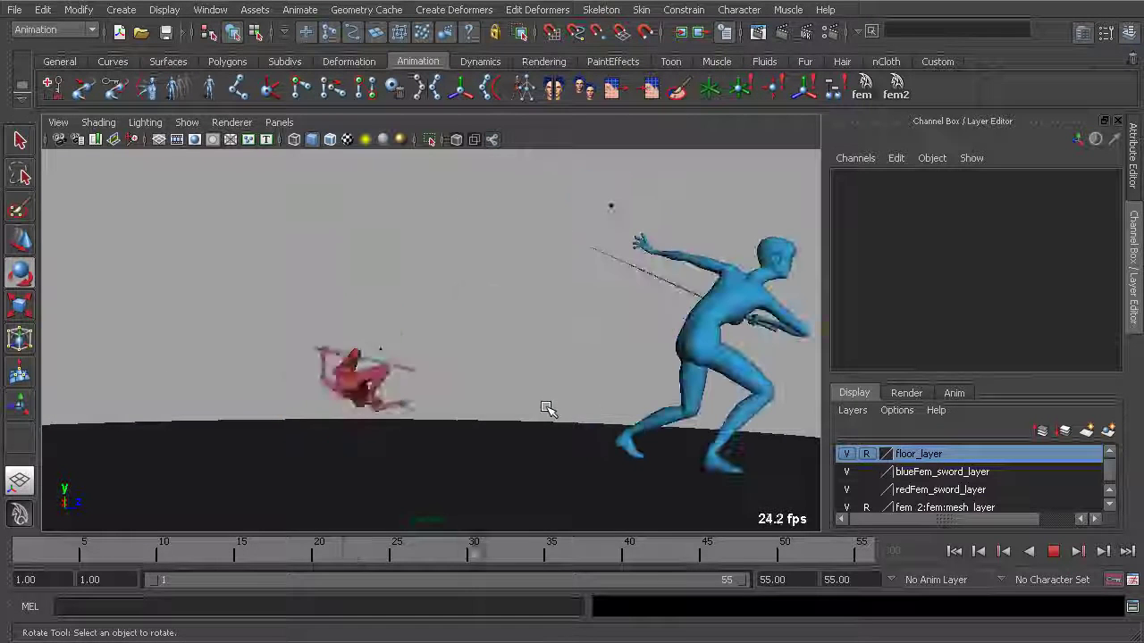
{"action": "left_click", "coordinate": [1054, 551]}
Show the control curves again and rotate the blue fighter's left foot control at frame 11 to about 14.8, -8.1 and 28.0.
{"action": "left_click_drag", "start_coordinate": [41, 551], "coordinate": [161, 556]}
{"action": "left_click_drag", "start_coordinate": [295, 451], "coordinate": [418, 462], "text": "alt"}
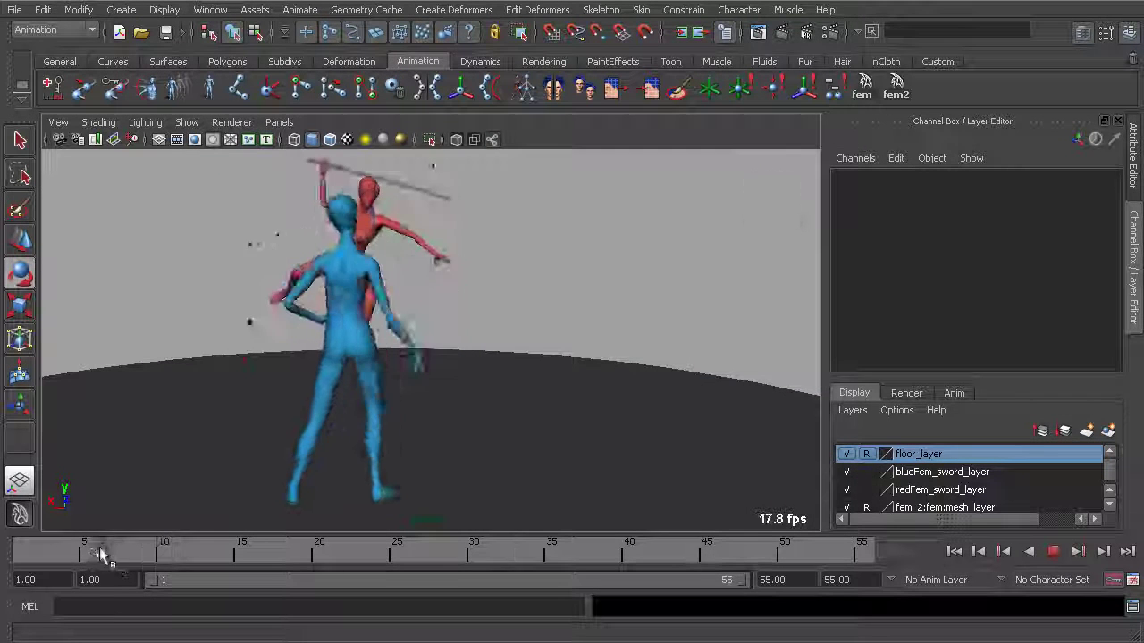
{"action": "left_click_drag", "start_coordinate": [312, 482], "coordinate": [325, 417], "text": "alt"}
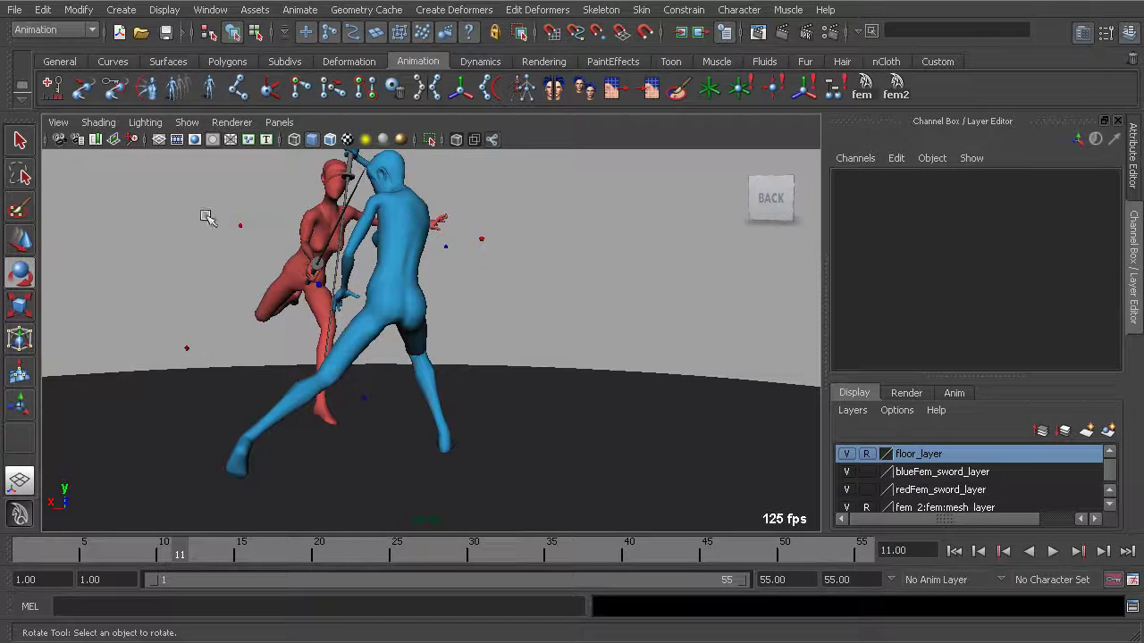
{"action": "left_click", "coordinate": [187, 123]}
{"action": "left_click", "coordinate": [205, 202]}
{"action": "left_click_drag", "start_coordinate": [217, 230], "coordinate": [262, 401], "text": "alt"}
{"action": "left_click", "coordinate": [190, 382]}
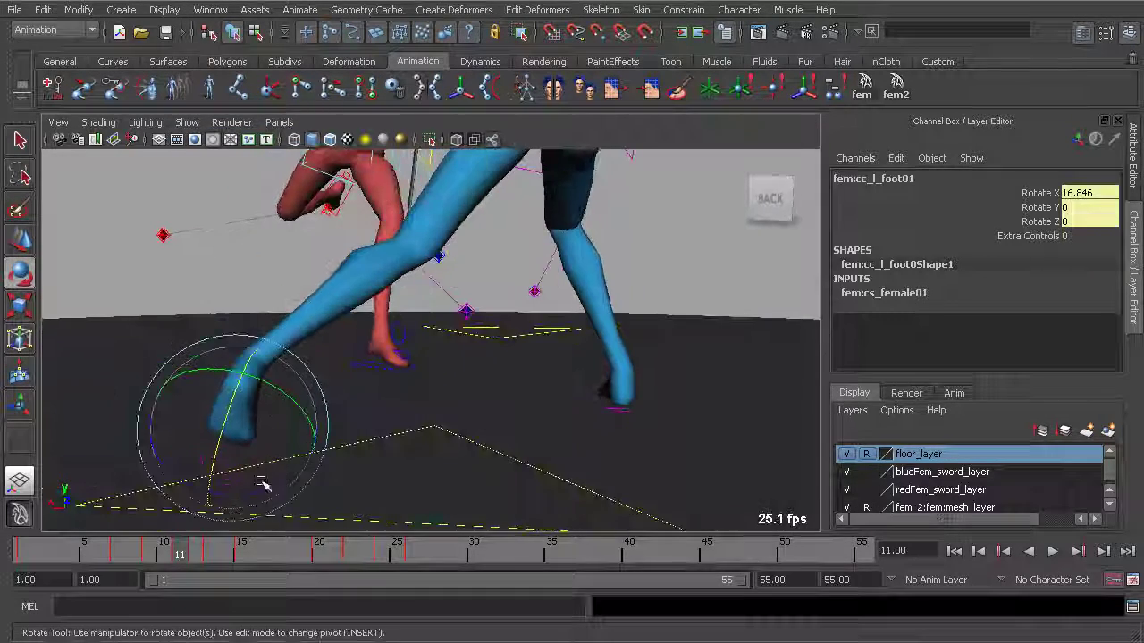
{"action": "left_click_drag", "start_coordinate": [239, 497], "coordinate": [310, 438], "text": "alt"}
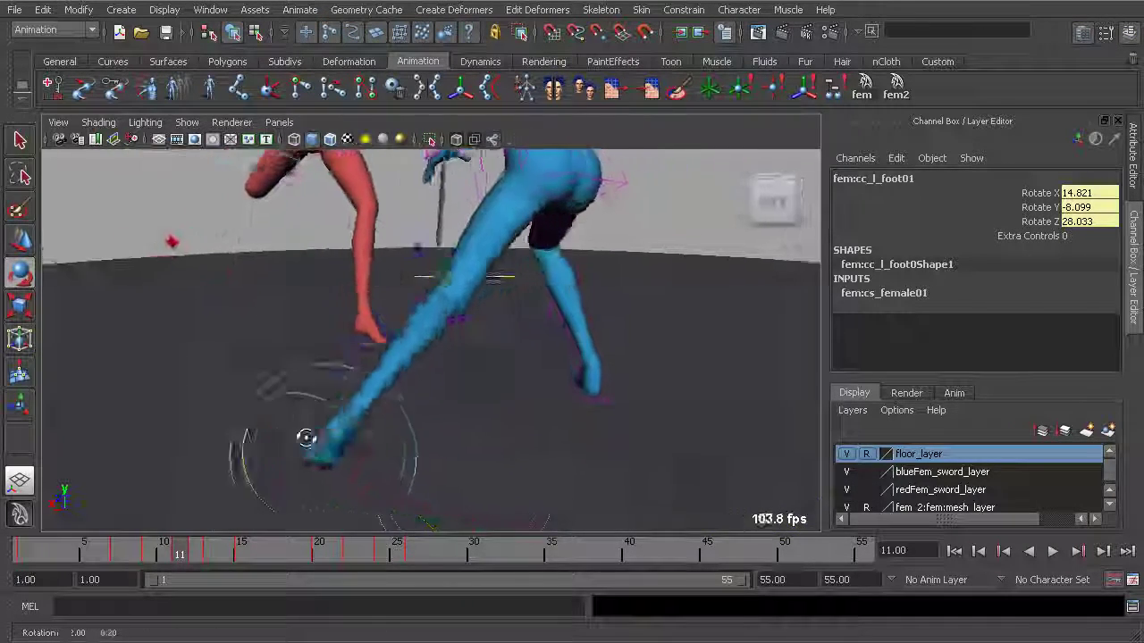
Examine the blue fighter's footwork between frames 11 and 24 from behind and from the side, with the foot control deselected.
{"action": "key", "text": "alt+v"}
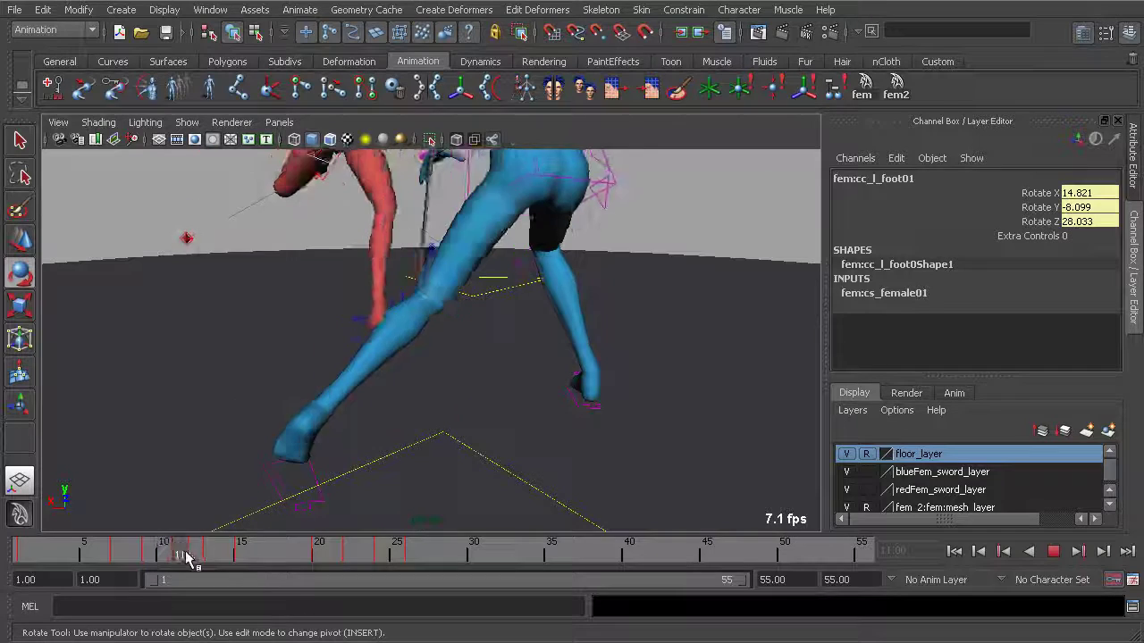
{"action": "mouse_move", "coordinate": [211, 553]}
{"action": "left_mouse_down"}
{"action": "mouse_move", "coordinate": [141, 550]}
{"action": "mouse_move", "coordinate": [198, 550]}
{"action": "left_mouse_up"}
{"action": "right_click_drag", "start_coordinate": [259, 446], "coordinate": [222, 411], "text": "alt"}
{"action": "left_click_drag", "start_coordinate": [223, 410], "coordinate": [256, 471], "text": "alt"}
{"action": "key", "text": "alt+v"}
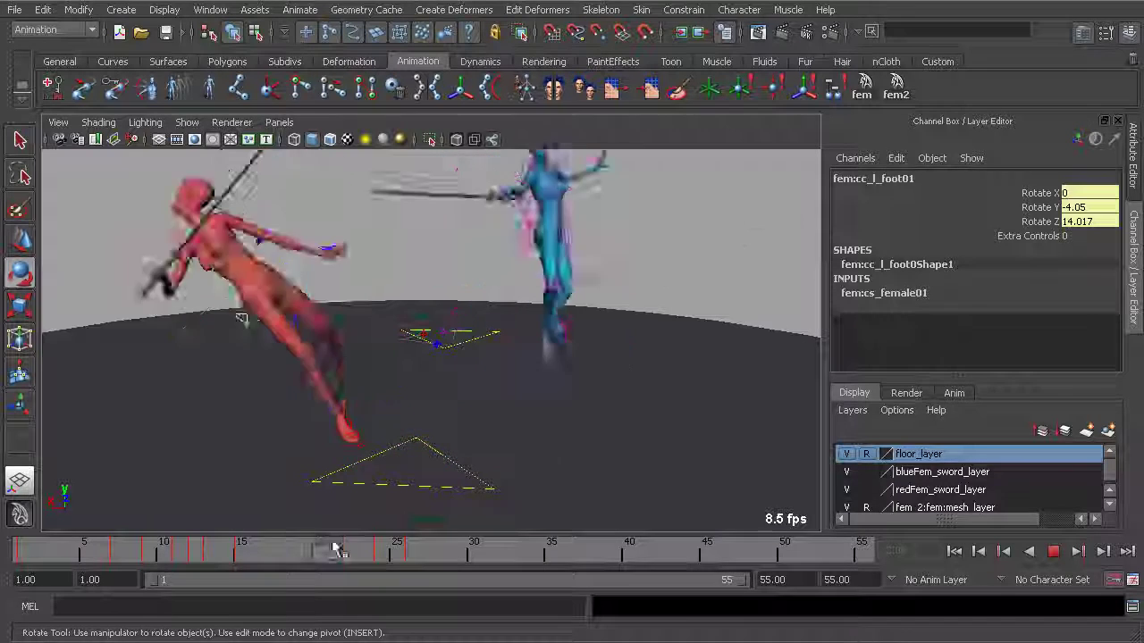
{"action": "left_click", "coordinate": [380, 541]}
{"action": "left_click_drag", "start_coordinate": [478, 469], "coordinate": [354, 363], "text": "alt"}
{"action": "left_click", "coordinate": [373, 364]}
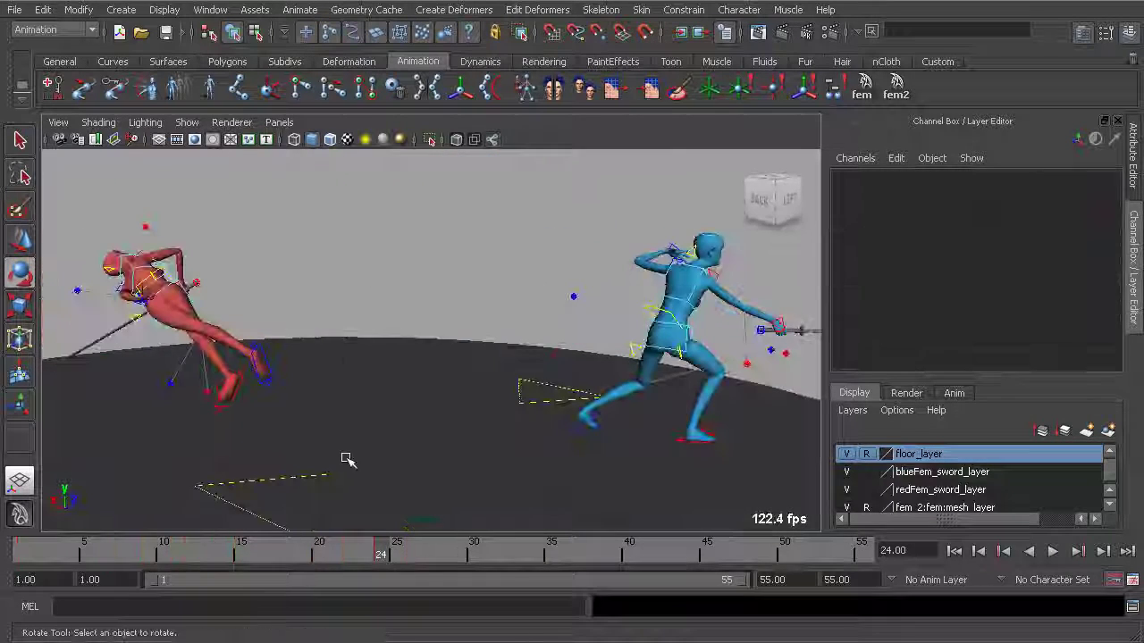
{"action": "key", "text": "alt+v"}
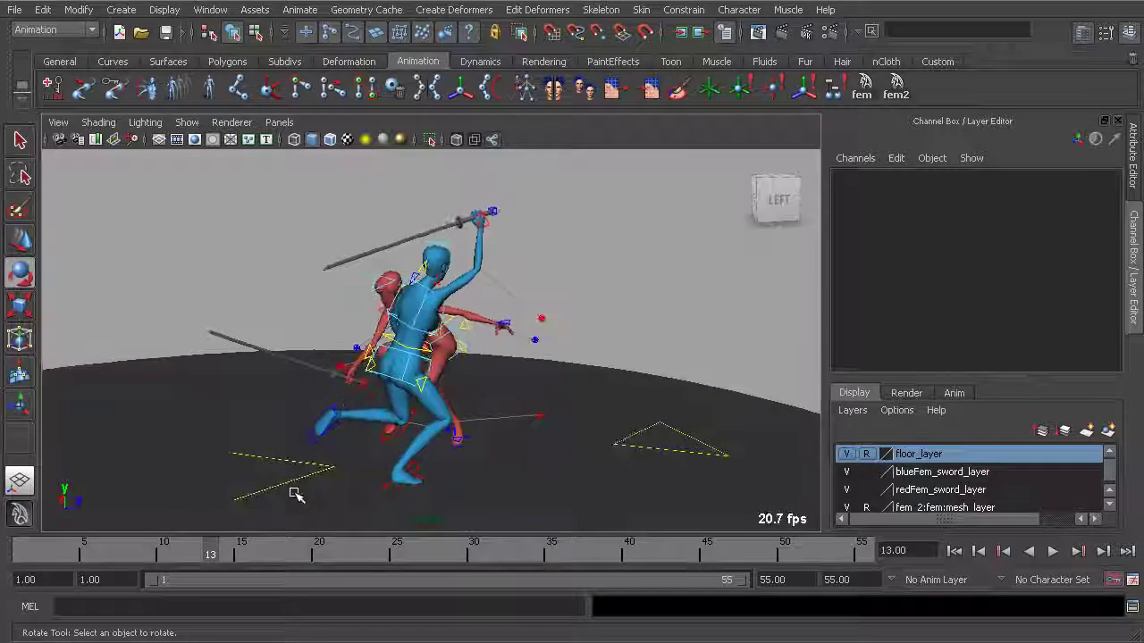
{"action": "left_click", "coordinate": [192, 547]}
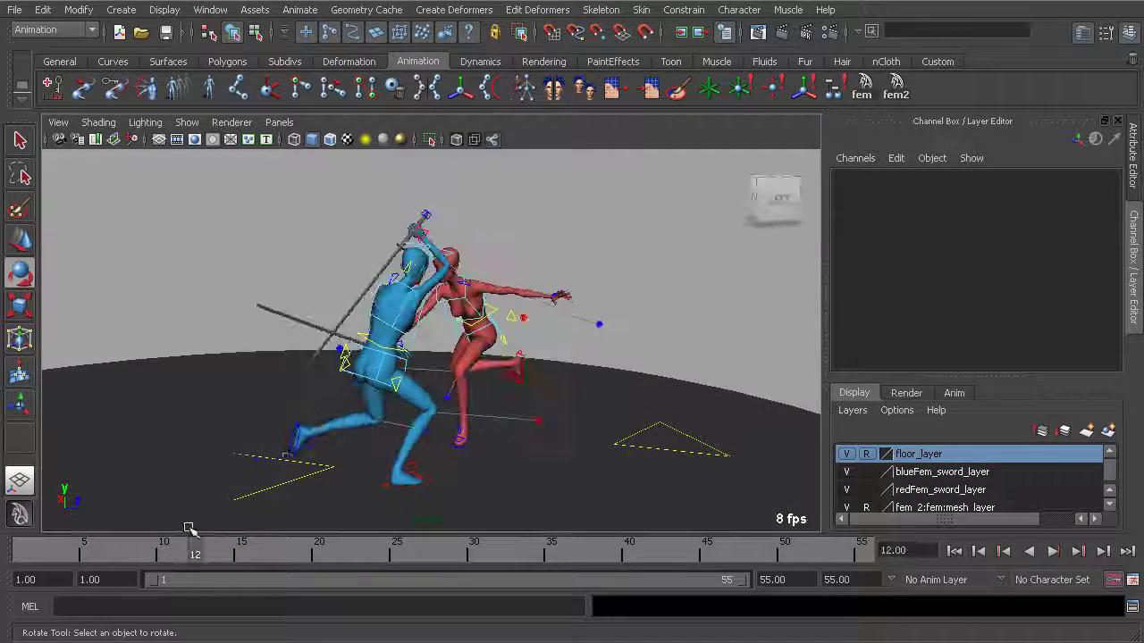